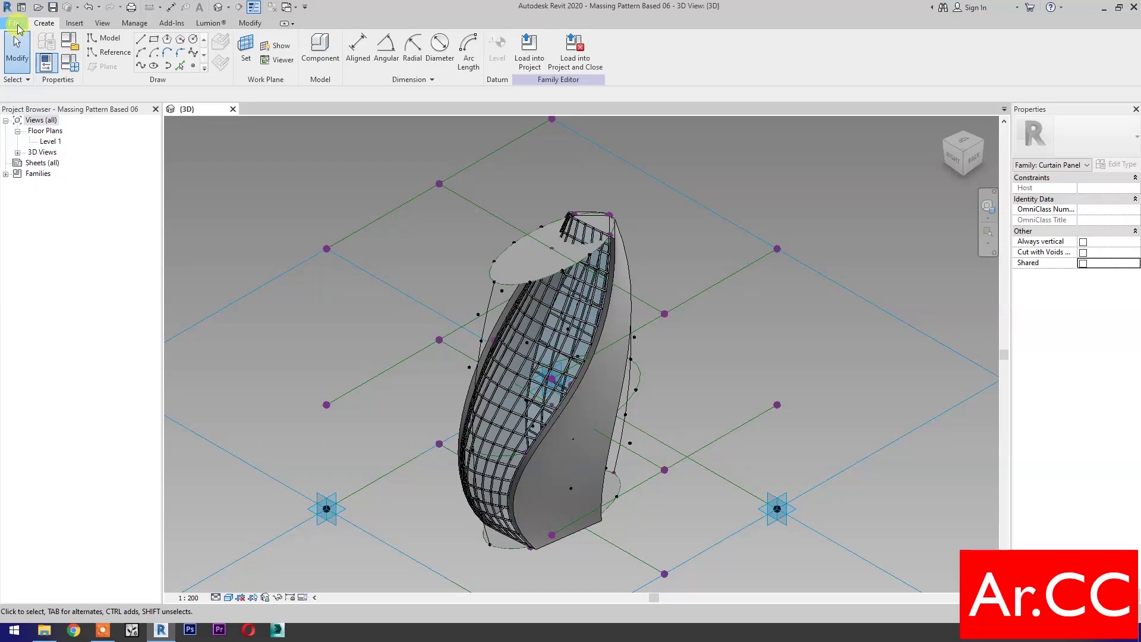
Step: Open a new family, Family1, from the Metric Generic Model Adaptive template
click(16, 25)
mouse_move(27, 70)
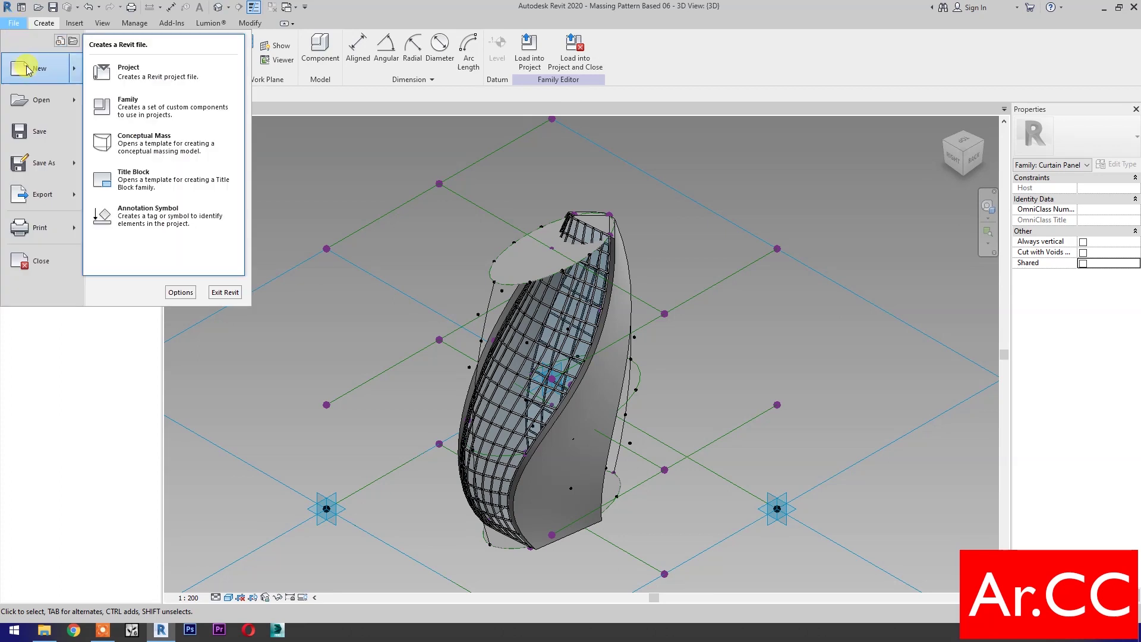
click(156, 107)
scroll(683, 261, down, 2)
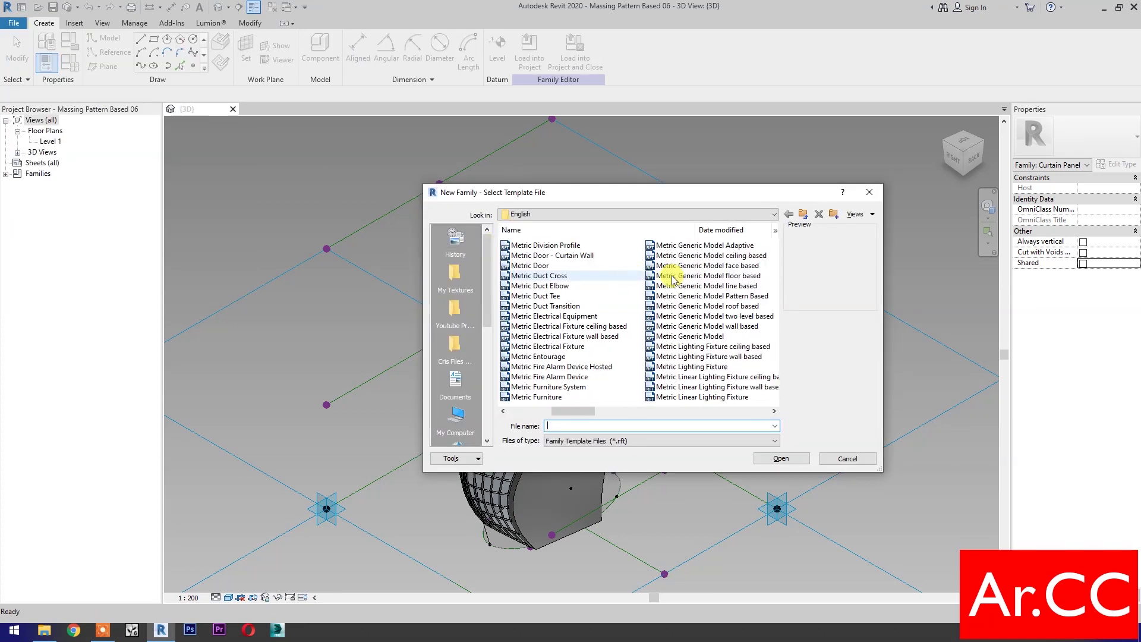
click(689, 246)
click(775, 459)
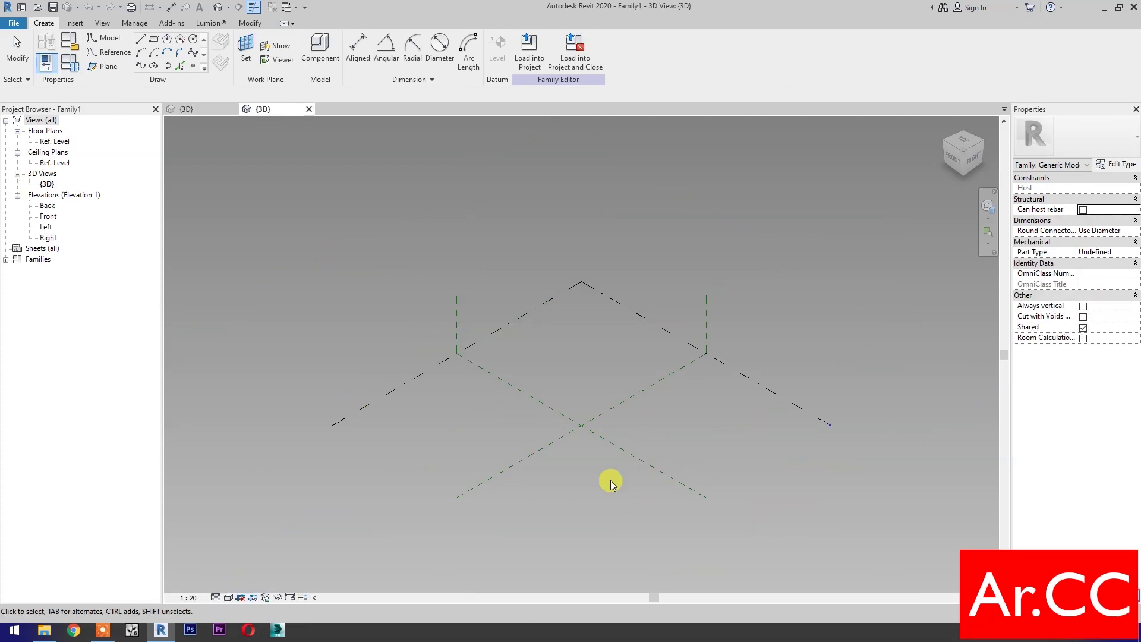
Step: Place five reference points, four around the origin and a fifth off to the left
middle_drag(567, 397, 580, 491)
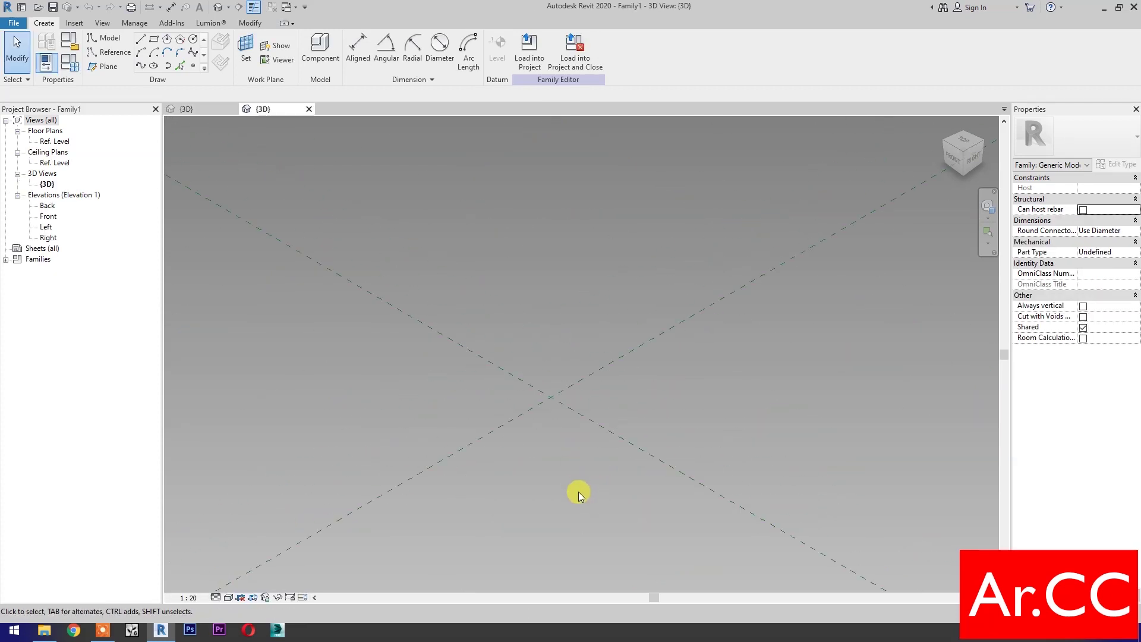
click(193, 65)
click(499, 418)
click(505, 359)
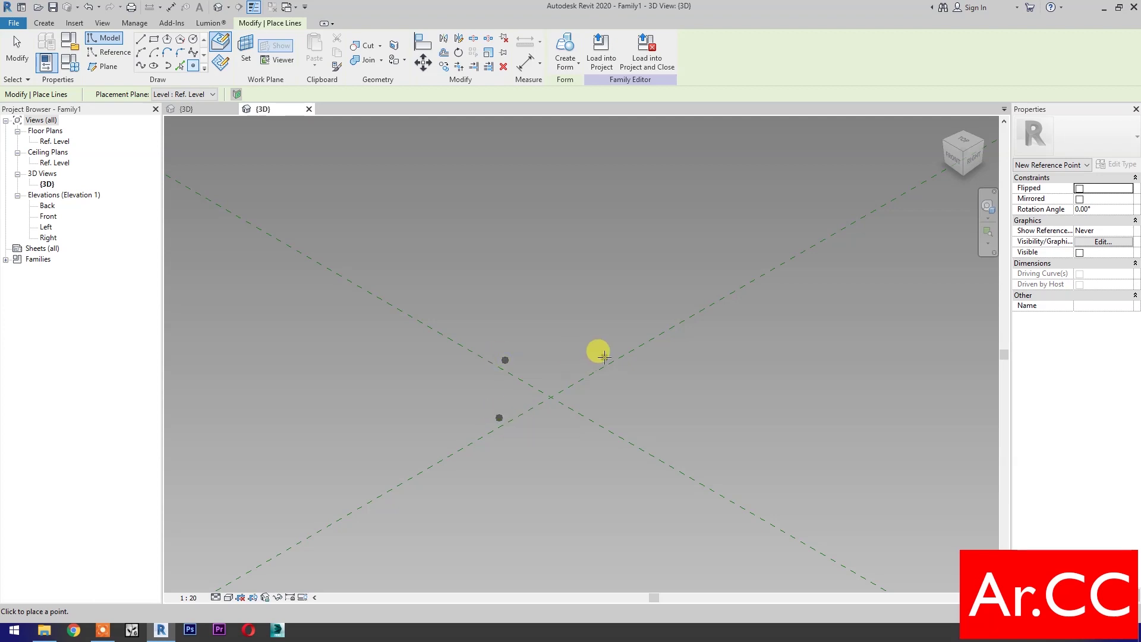
click(604, 356)
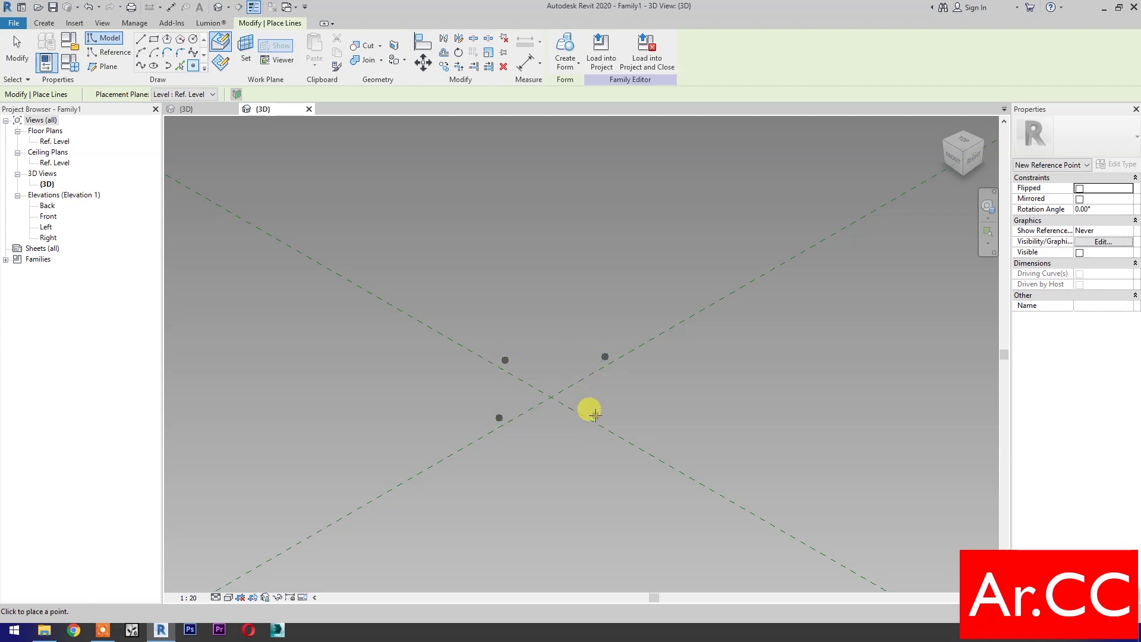
click(594, 415)
click(390, 360)
key(Escape)
key(Escape)
Step: Make the four origin points and the lone fifth point adaptive
drag(481, 470, 637, 304)
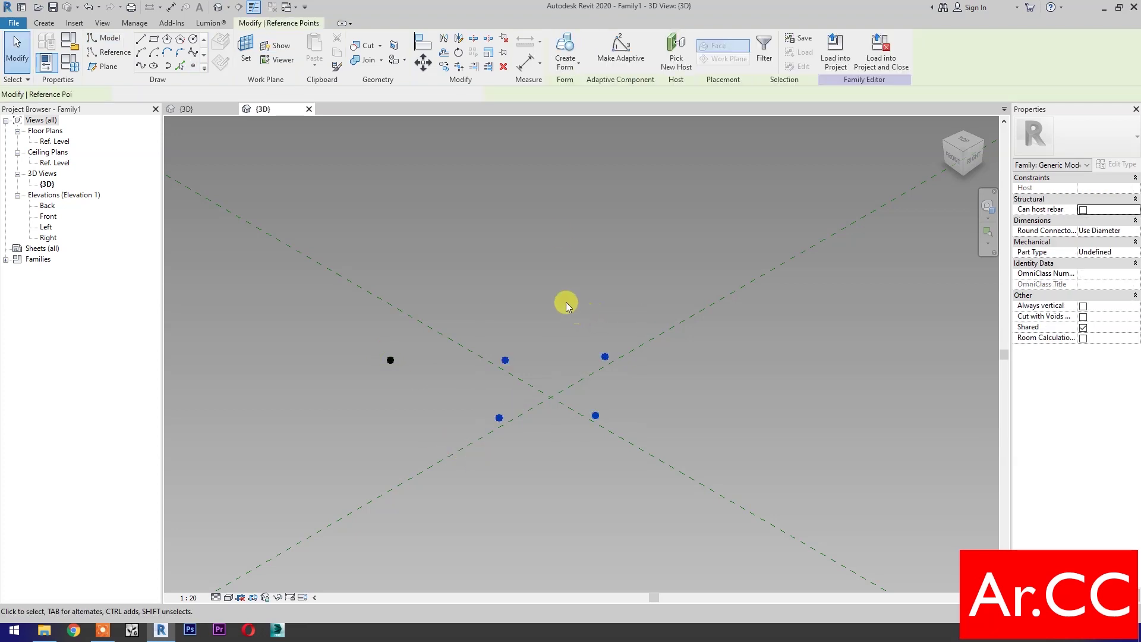
click(604, 54)
drag(369, 403, 426, 345)
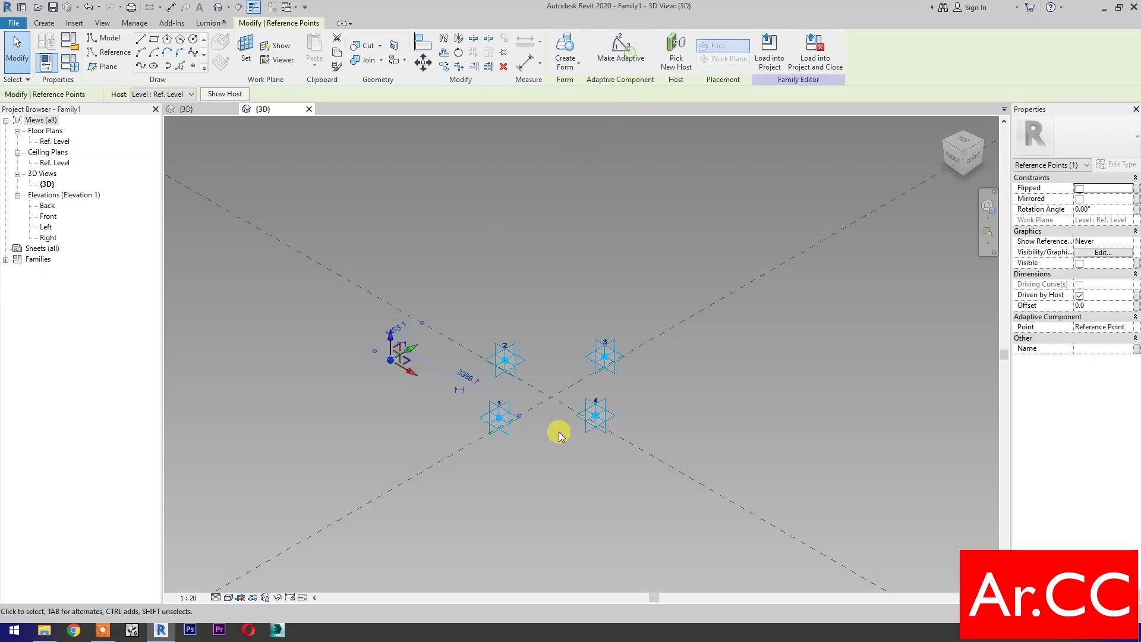
key(m)
key(a)
Step: Raise adaptive point 5 upward and draw a line through points 5 and 1
scroll(519, 473, up, 2)
middle_drag(519, 434, 586, 578)
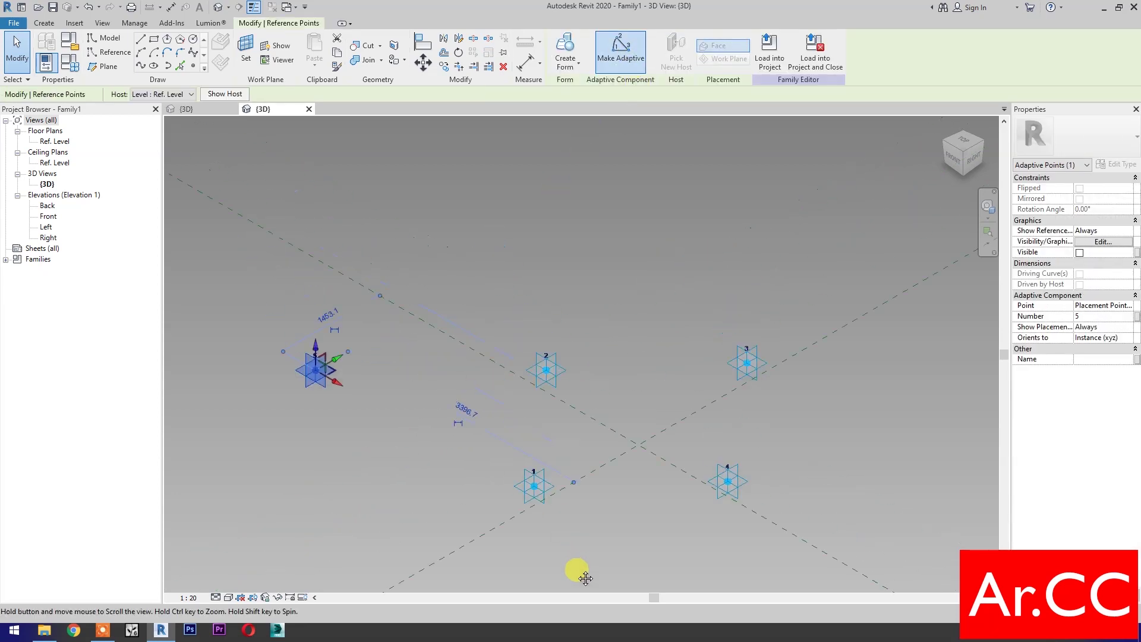
drag(315, 345, 324, 235)
ctrl+click(525, 505)
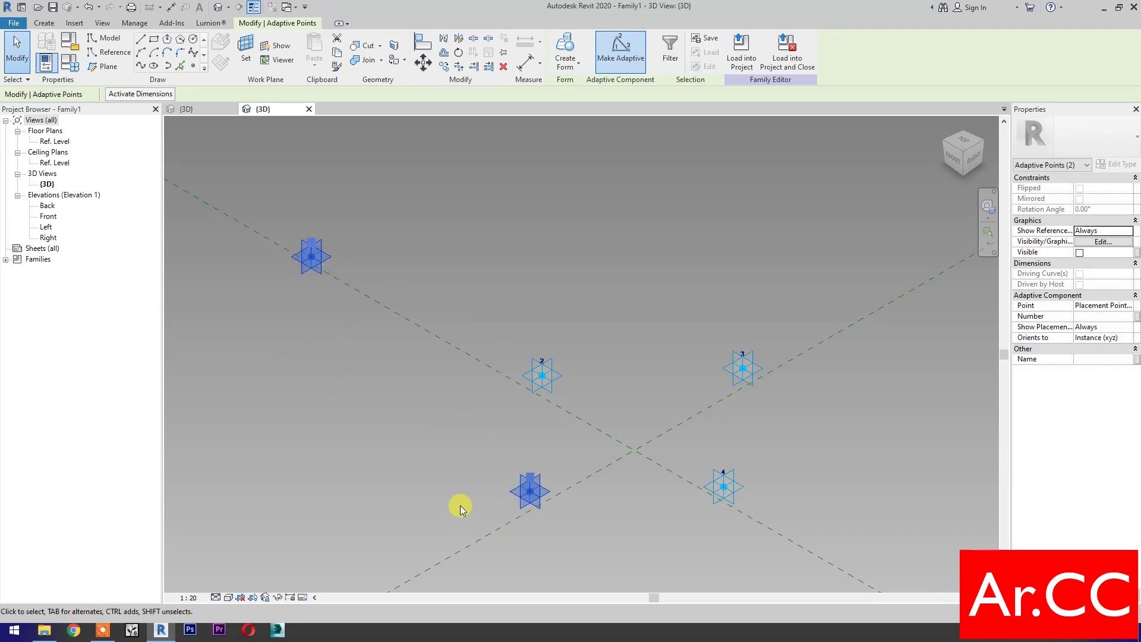
click(140, 67)
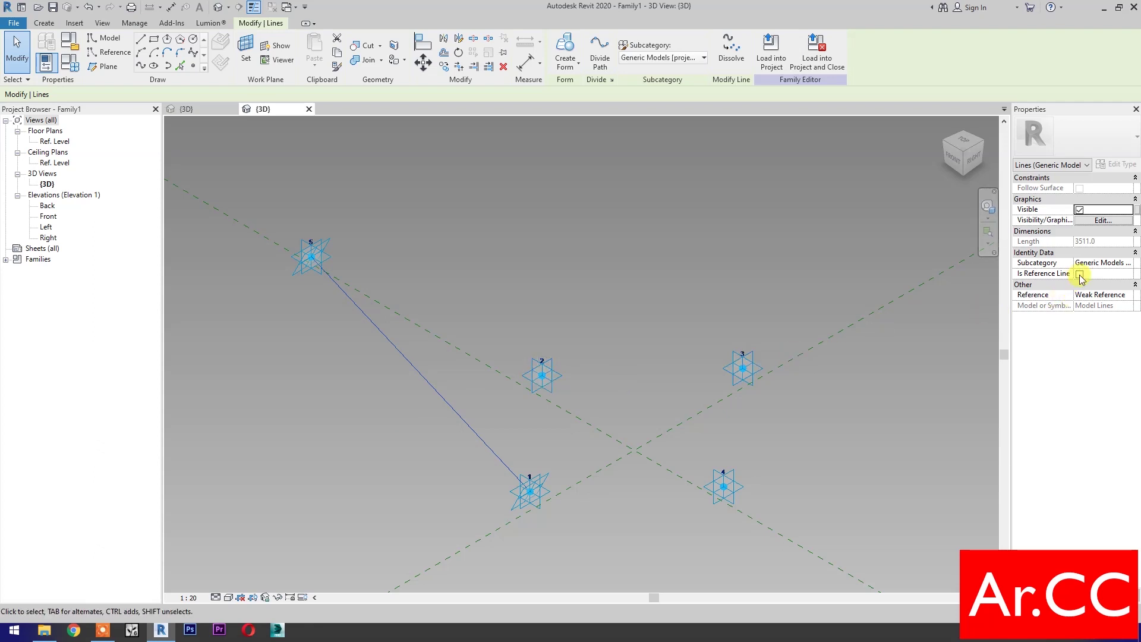
Step: Turn the line between points 5 and 1 into a reference line
click(1079, 274)
key(i)
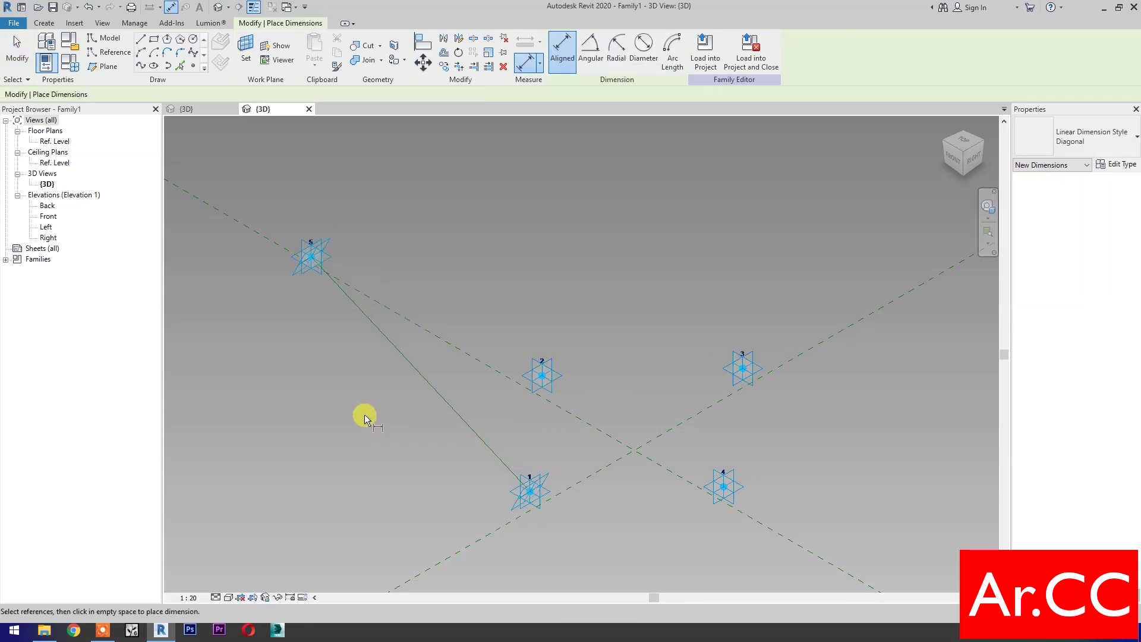
click(248, 53)
click(405, 360)
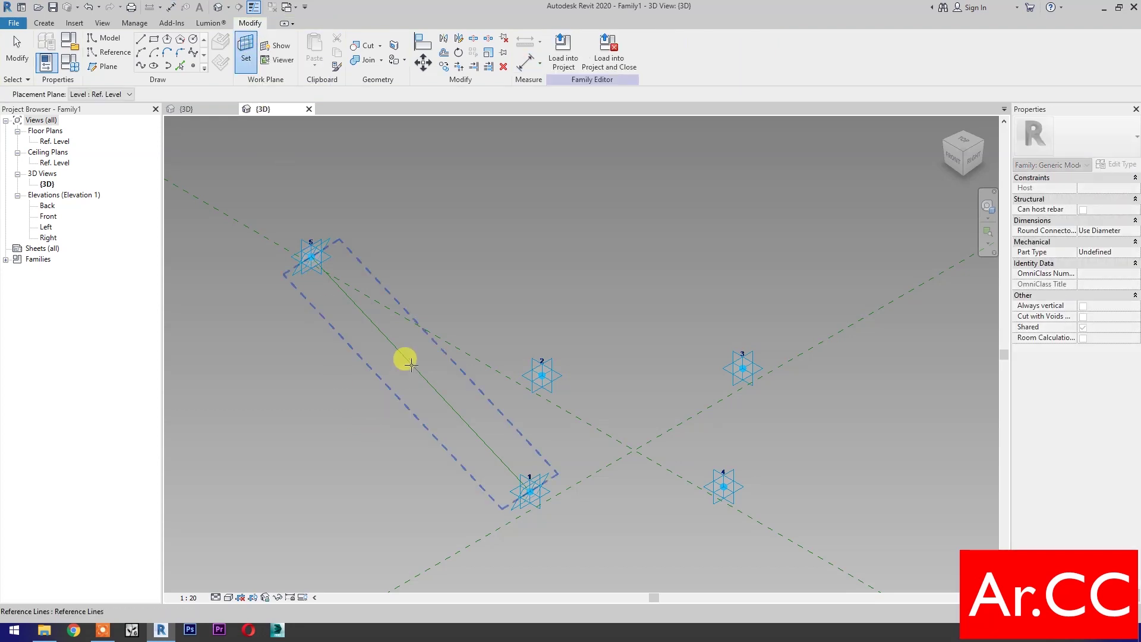
key(Escape)
Step: Add a 3511 aligned dimension from point 5 to point 1
key(d)
key(i)
click(297, 269)
click(530, 491)
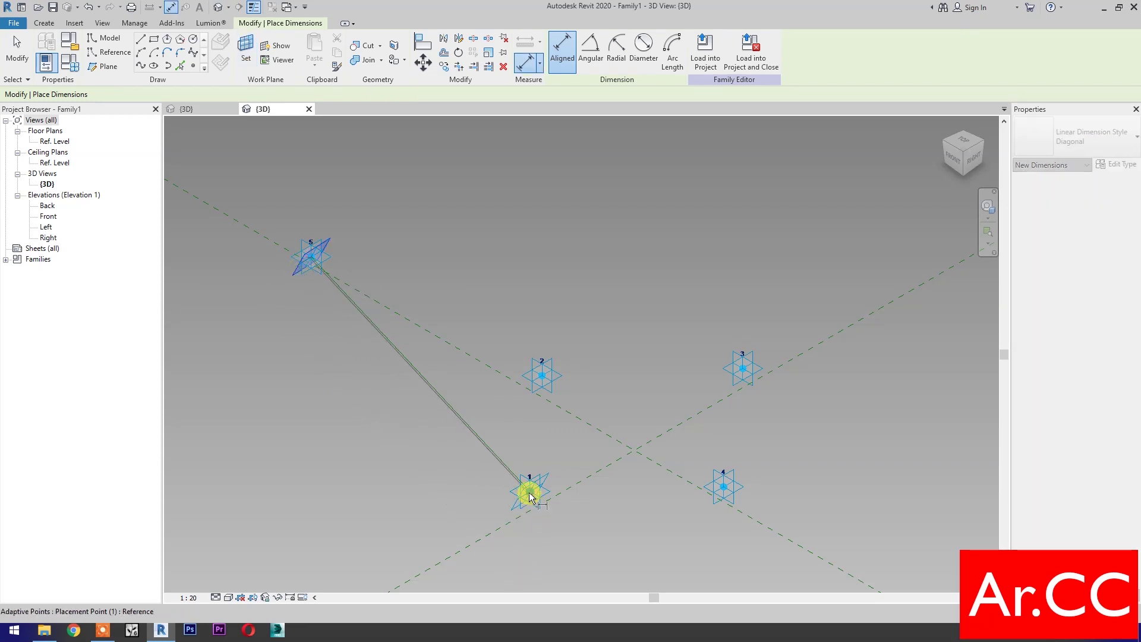
click(474, 486)
key(Escape)
key(Escape)
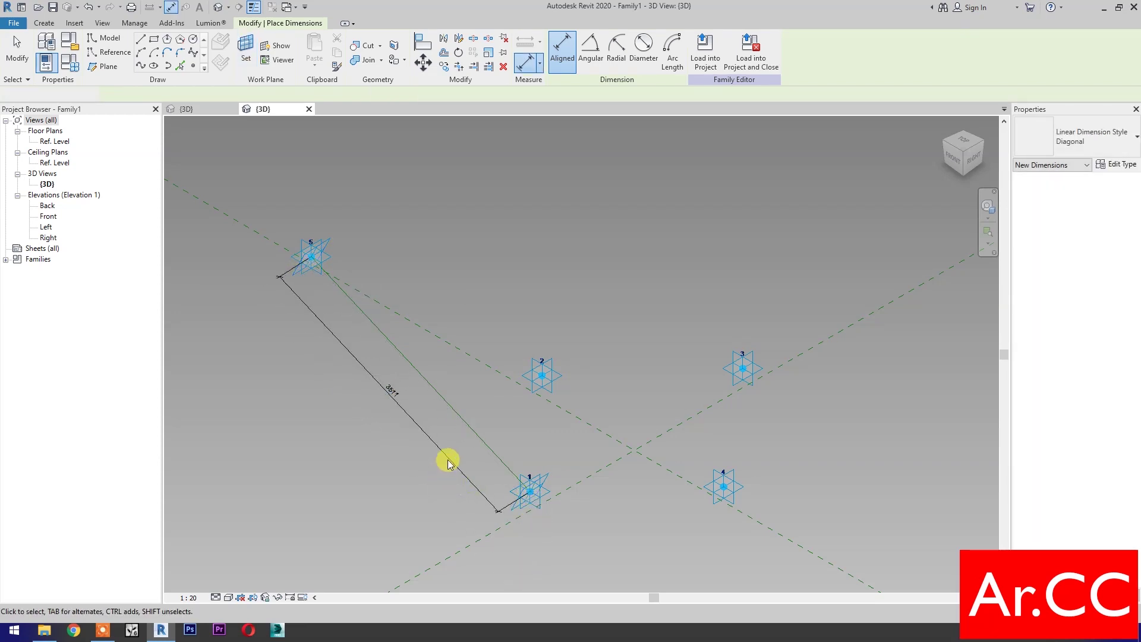
Step: Label the 3511 dimension with a new instance reporting parameter, Attractor Distance
click(448, 462)
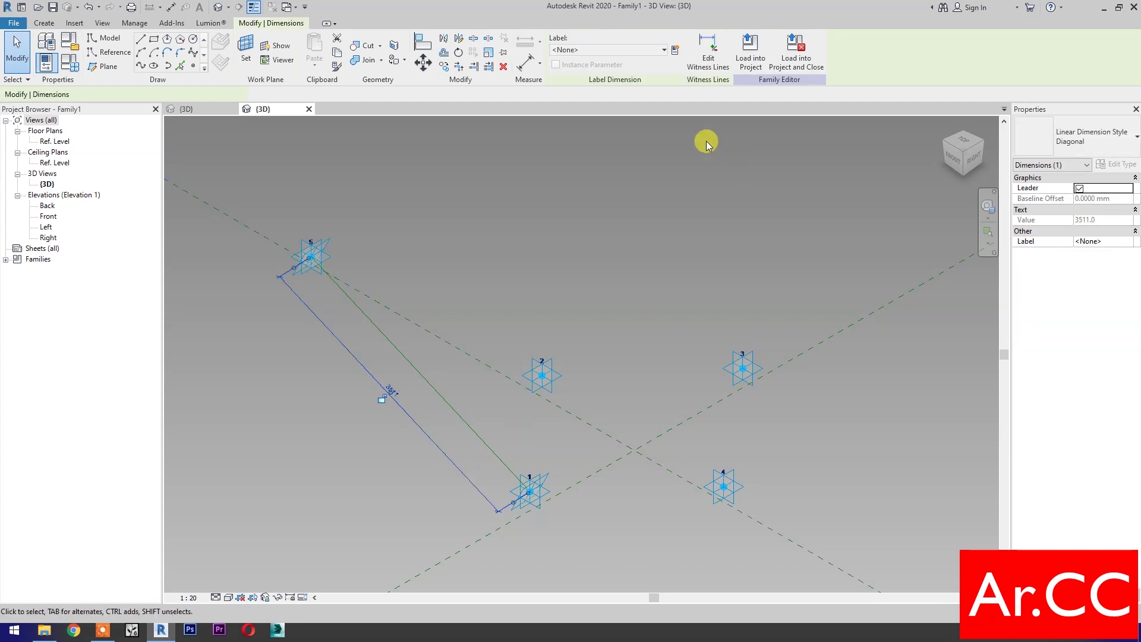
click(676, 51)
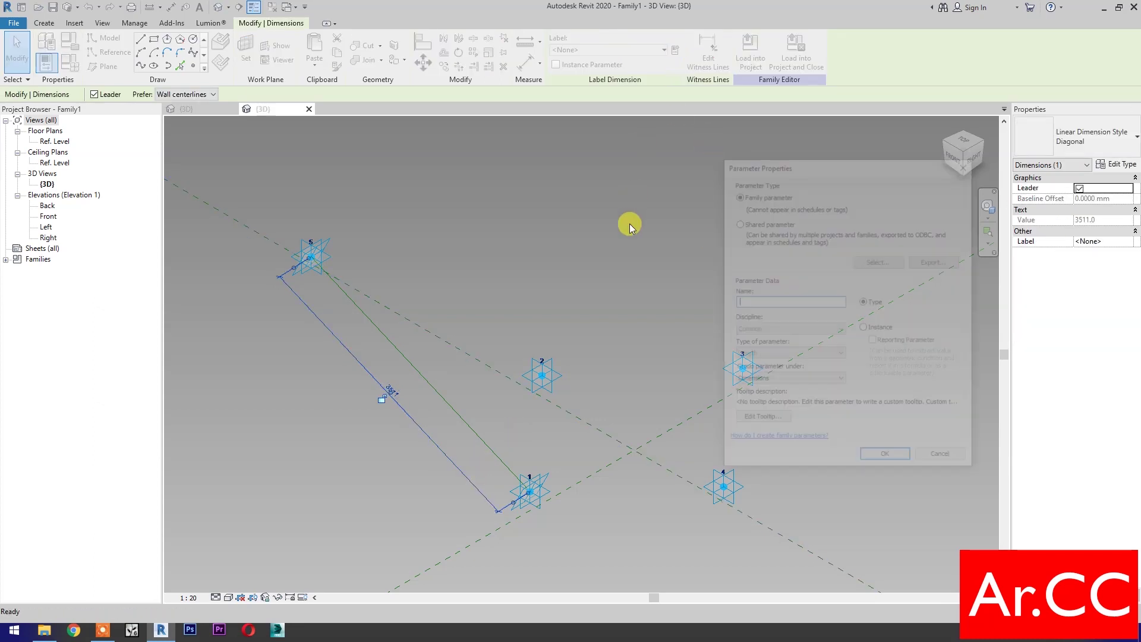
click(865, 328)
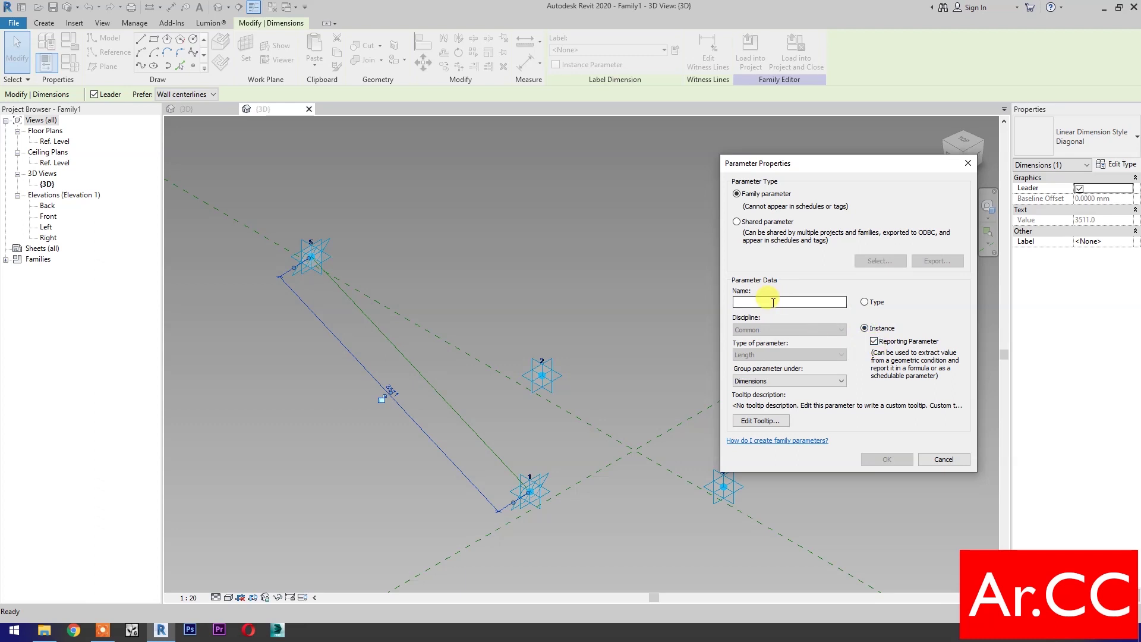
text(Attractor Distance)
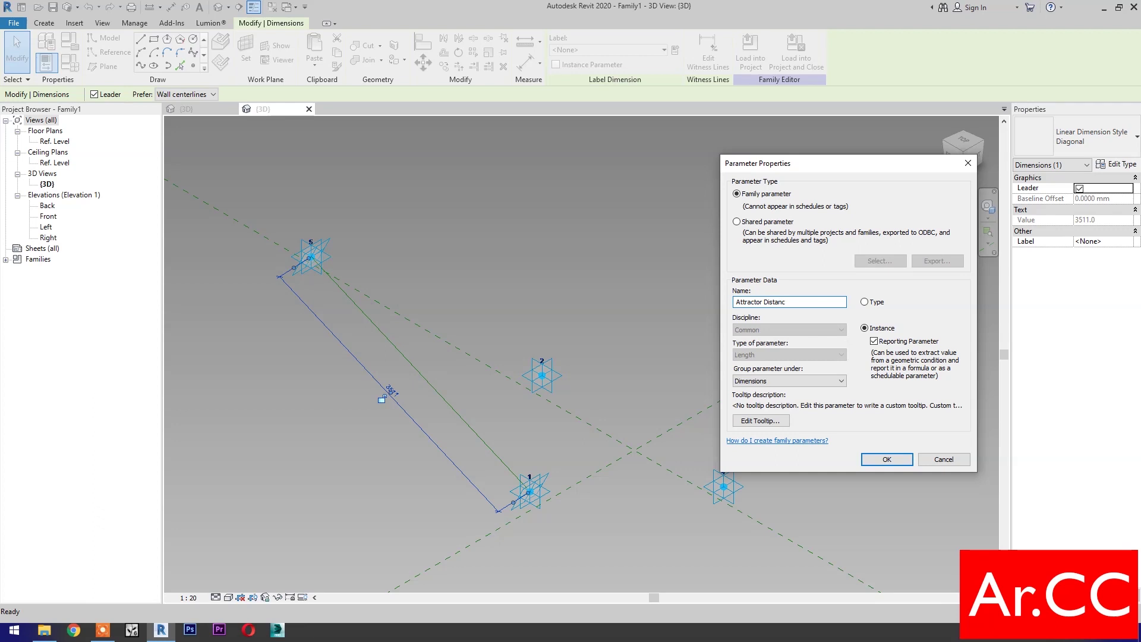
click(882, 457)
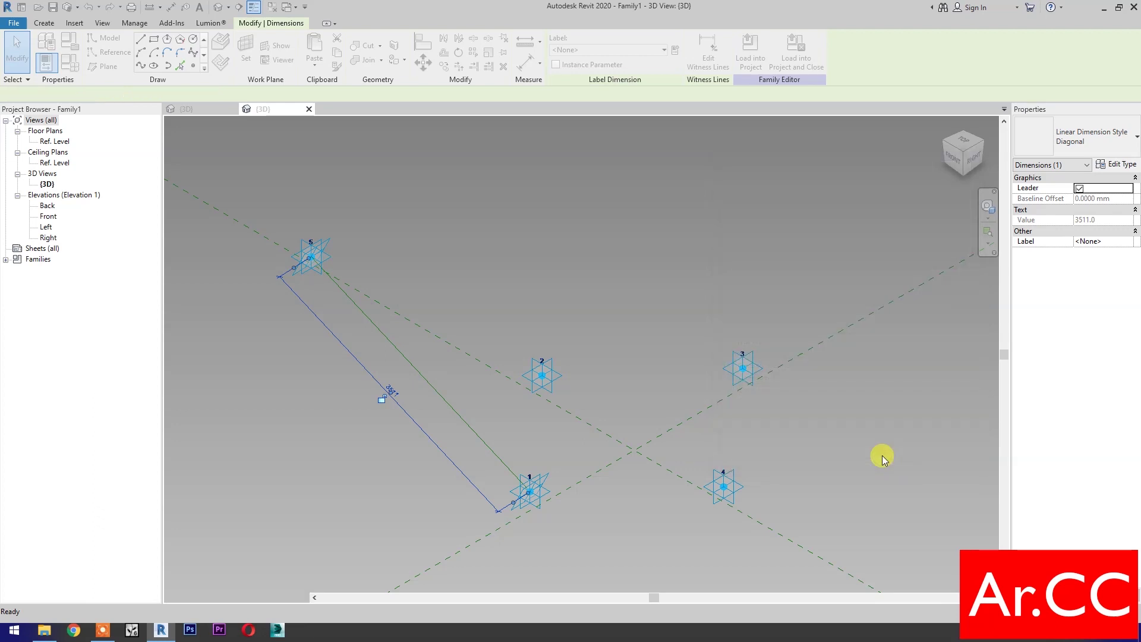
click(631, 485)
click(193, 66)
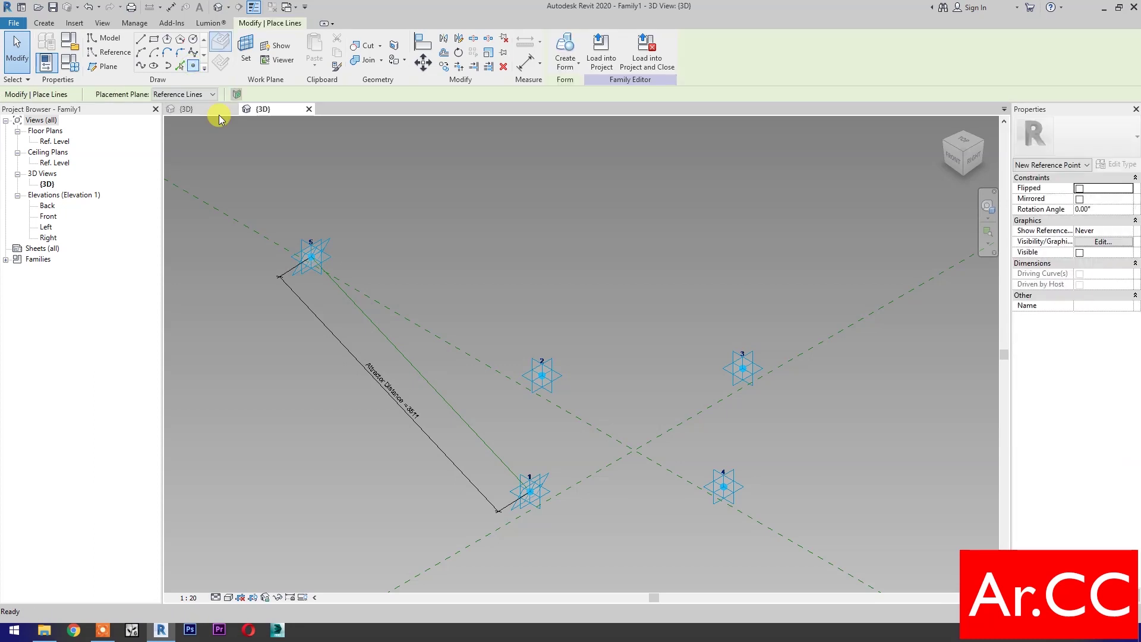
Step: Place a reference point hosted on adaptive point 1 with an Offset of 500
click(245, 62)
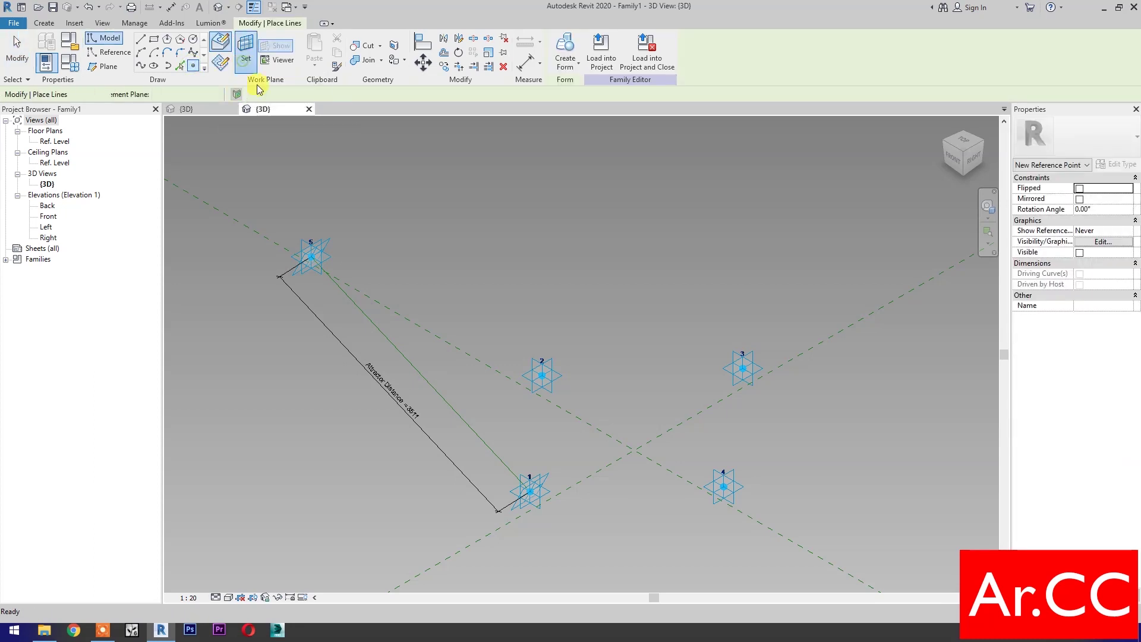
click(543, 492)
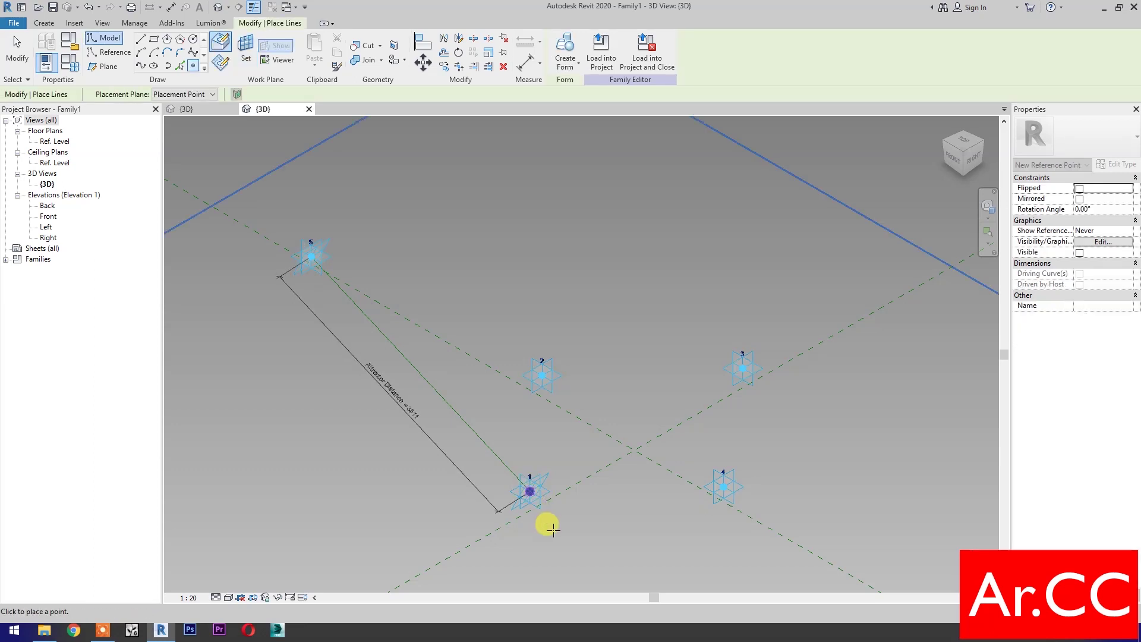
key(Escape)
key(Escape)
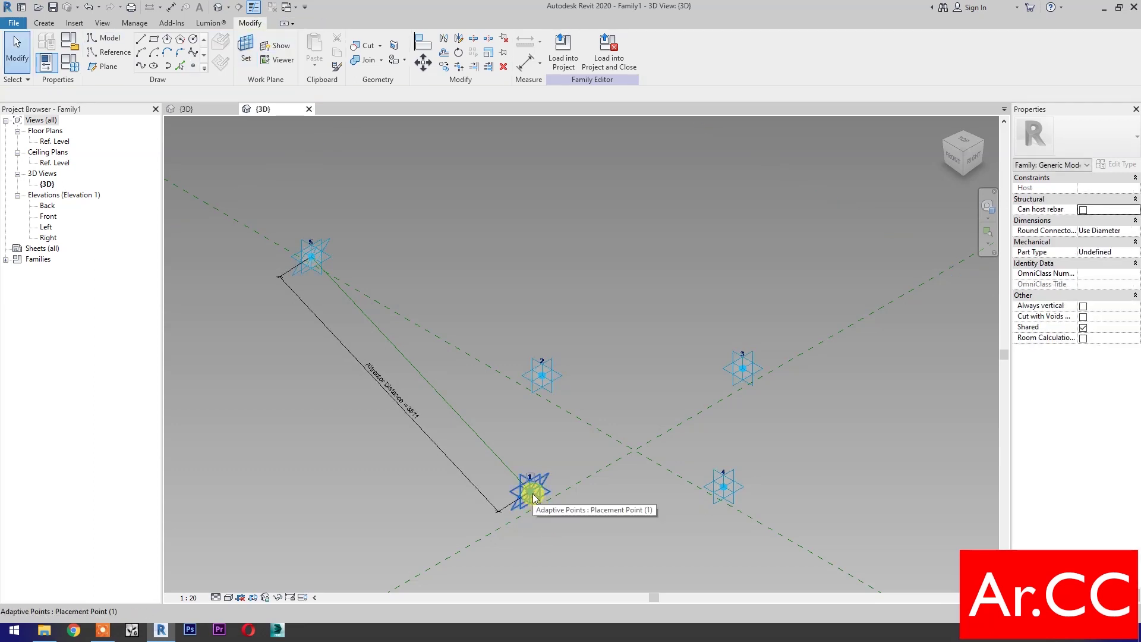
click(532, 494)
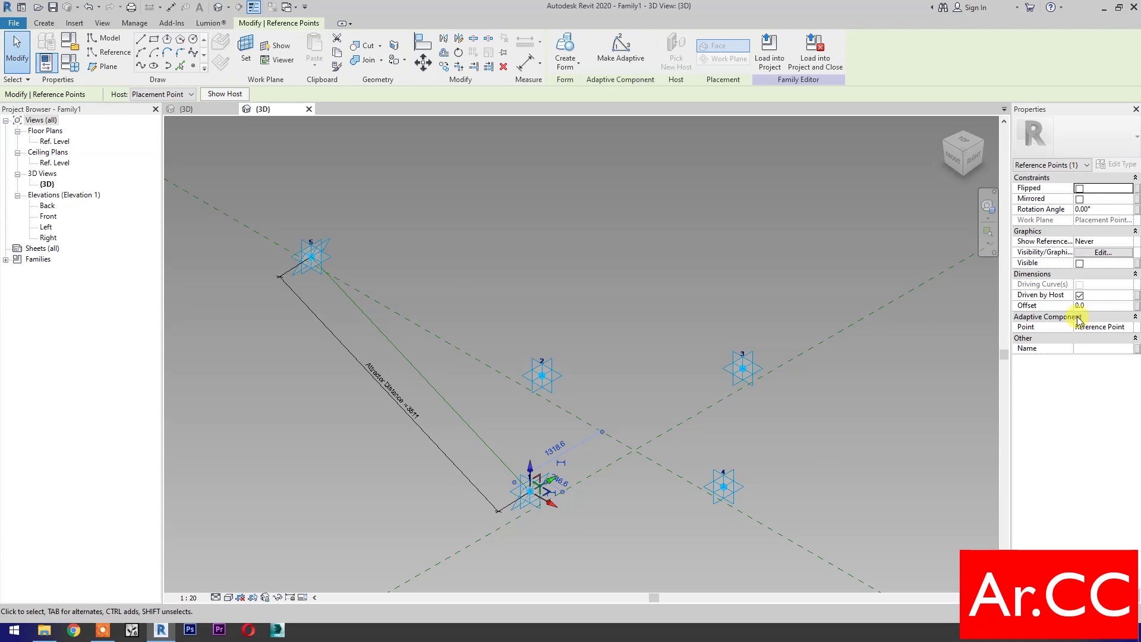
click(1099, 304)
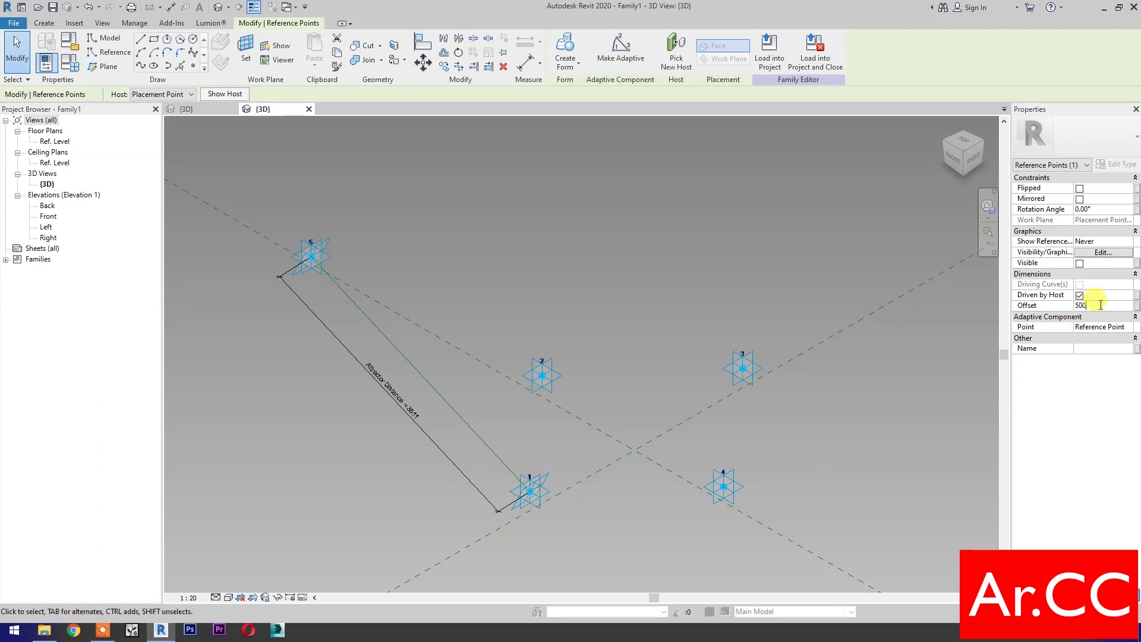
key(Return)
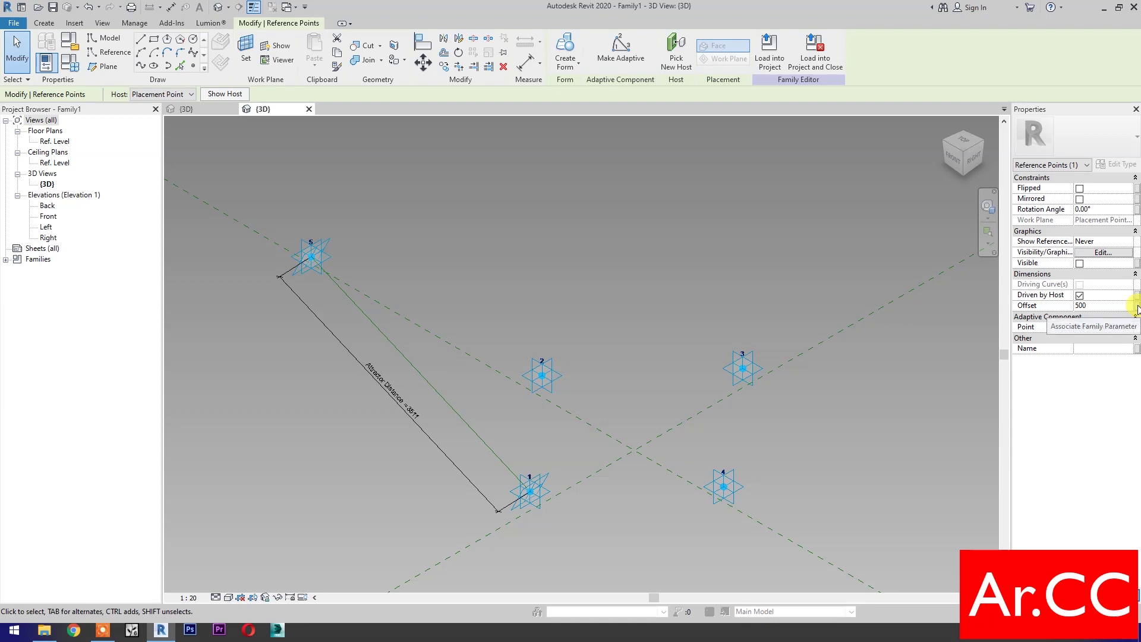
Step: Tie the point's Offset to a new instance family parameter named Offset
click(1137, 305)
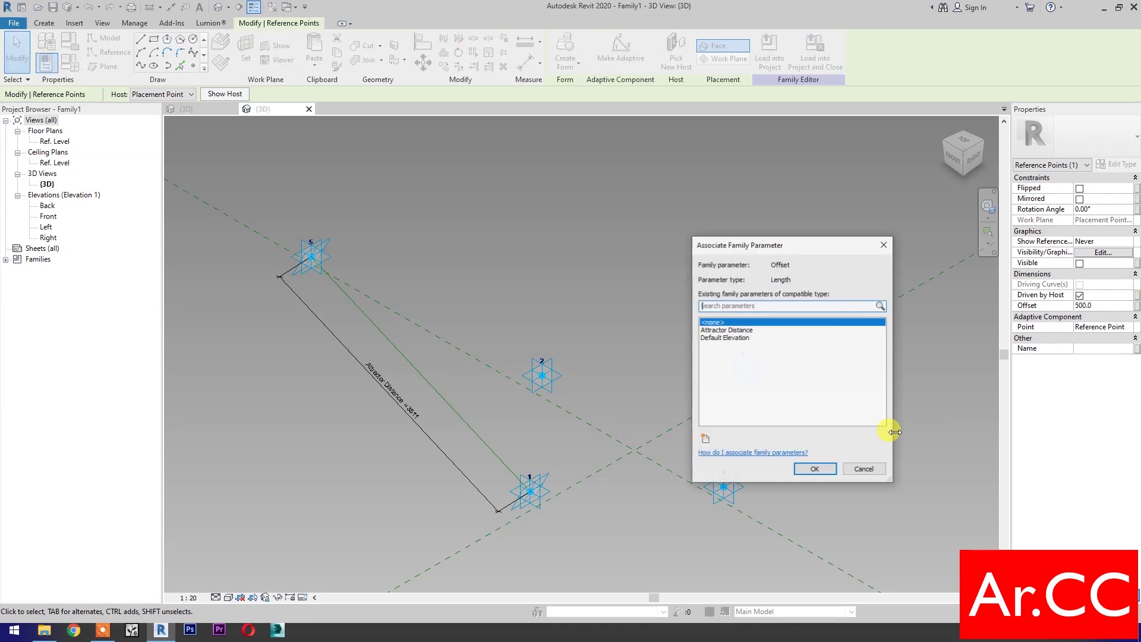
click(704, 439)
click(865, 328)
click(760, 301)
text(Offset)
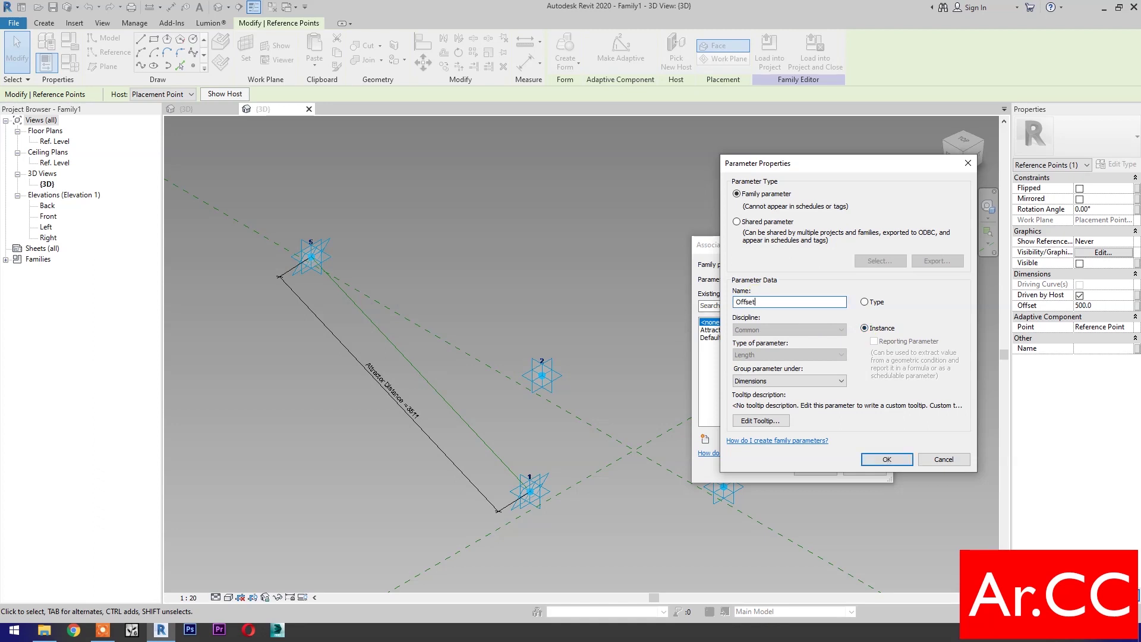
click(863, 459)
click(816, 473)
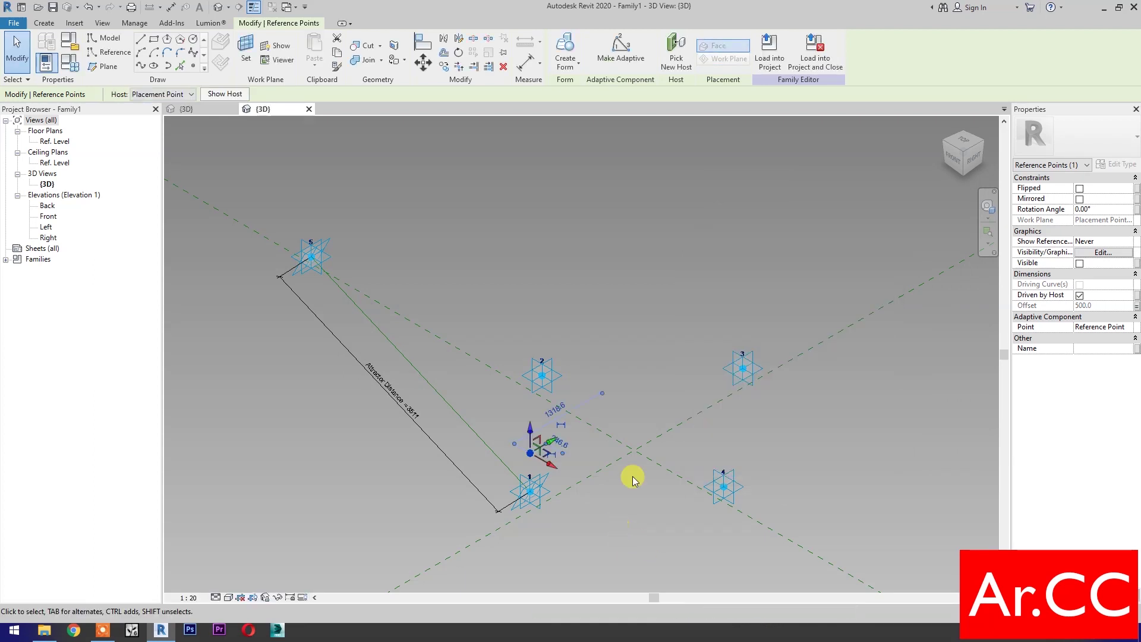
ctrl+click(740, 371)
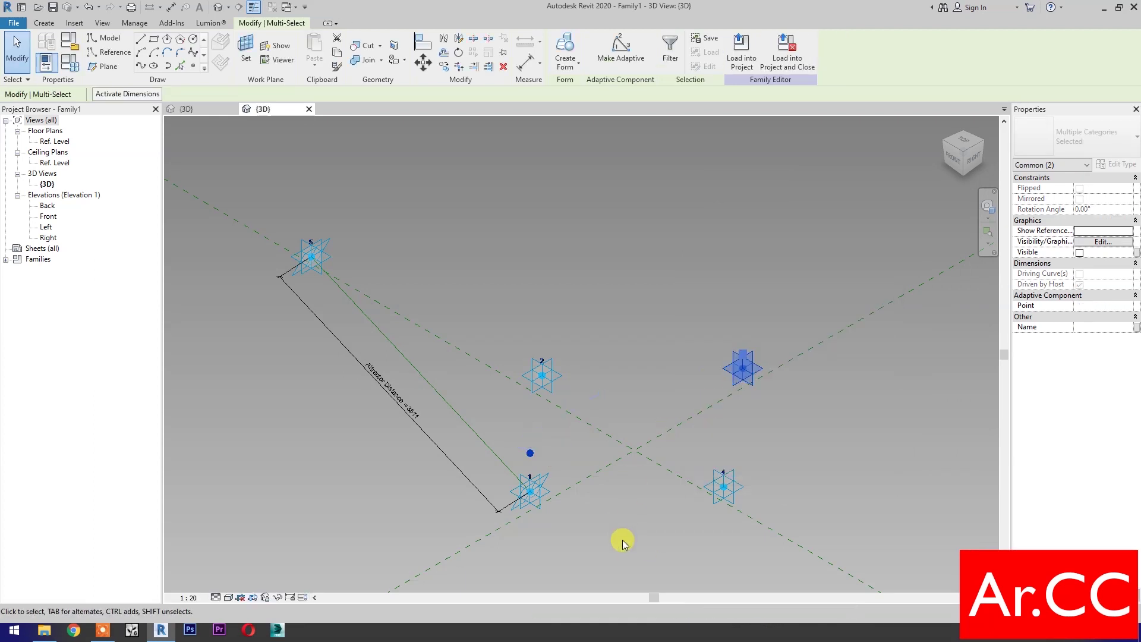
Step: Draw reference lines from the offset point to point 3 and between points 3 and 4
click(140, 67)
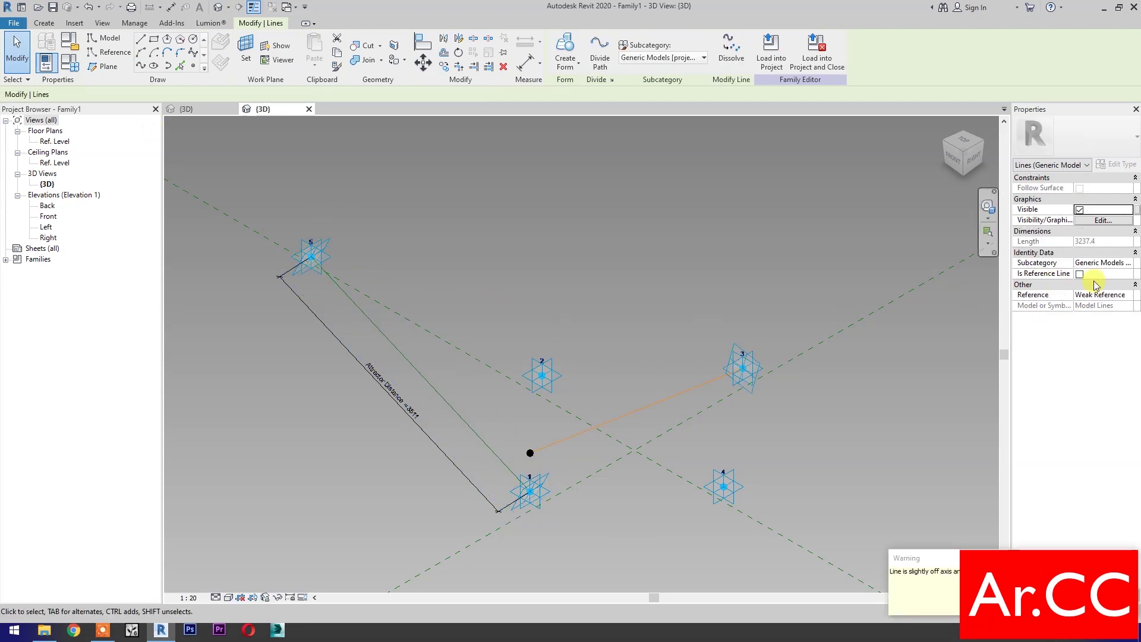
click(1079, 274)
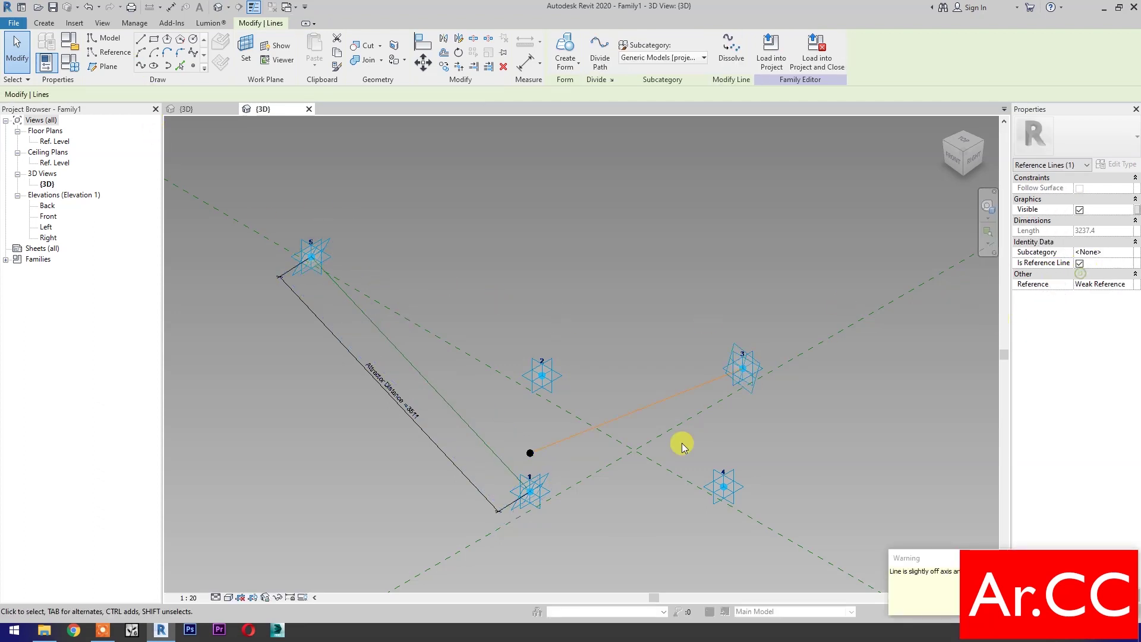
click(612, 526)
drag(672, 298, 772, 535)
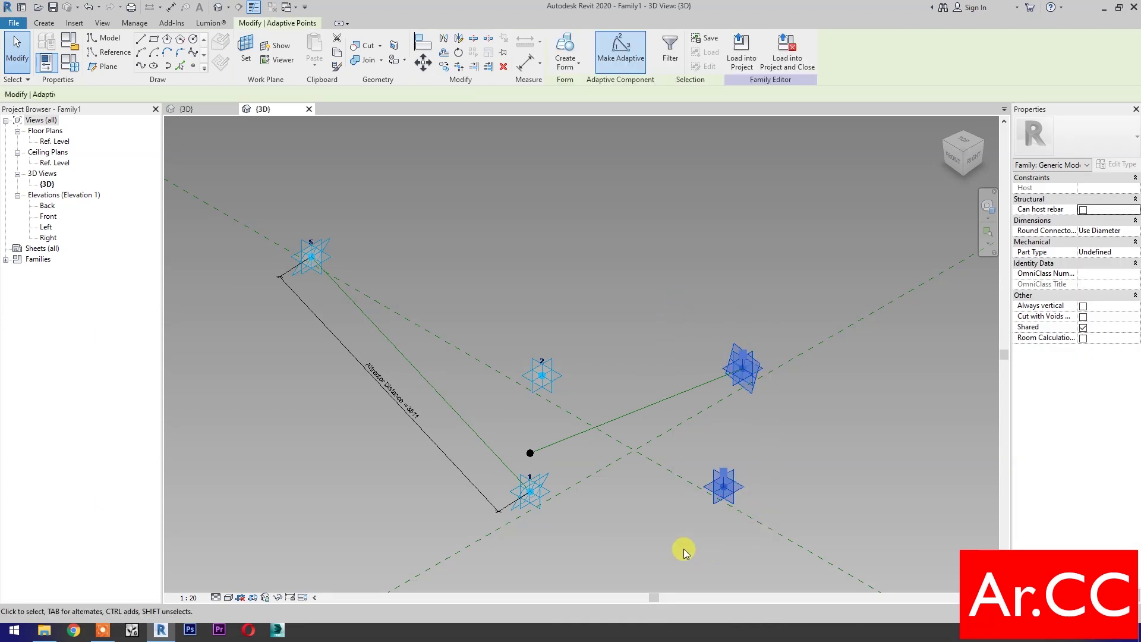
click(141, 68)
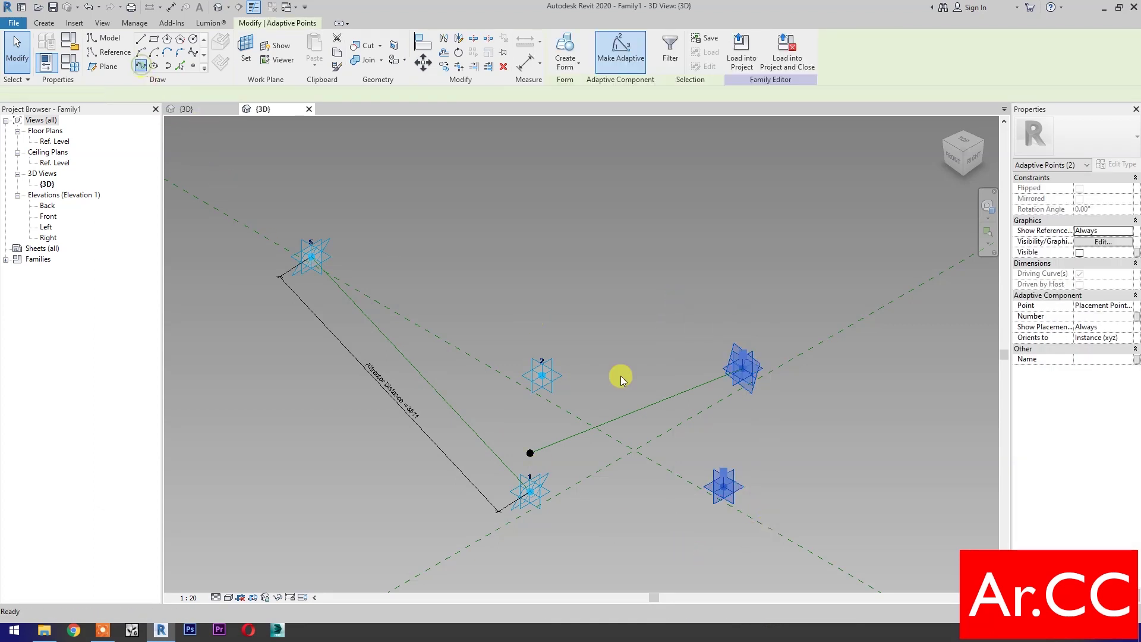
click(1080, 275)
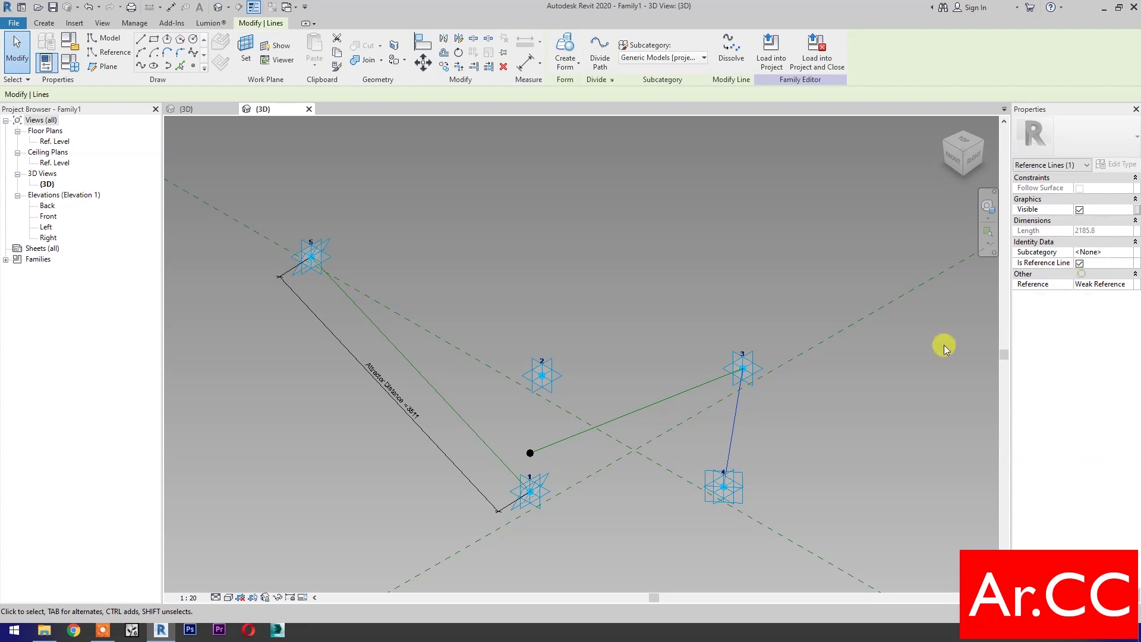
Step: Draw reference lines for 2–3, point 2 to the offset point, and offset point to 4
mouse_move(488, 301)
mouse_down()
mouse_move(555, 303)
mouse_move(793, 454)
mouse_up()
click(143, 68)
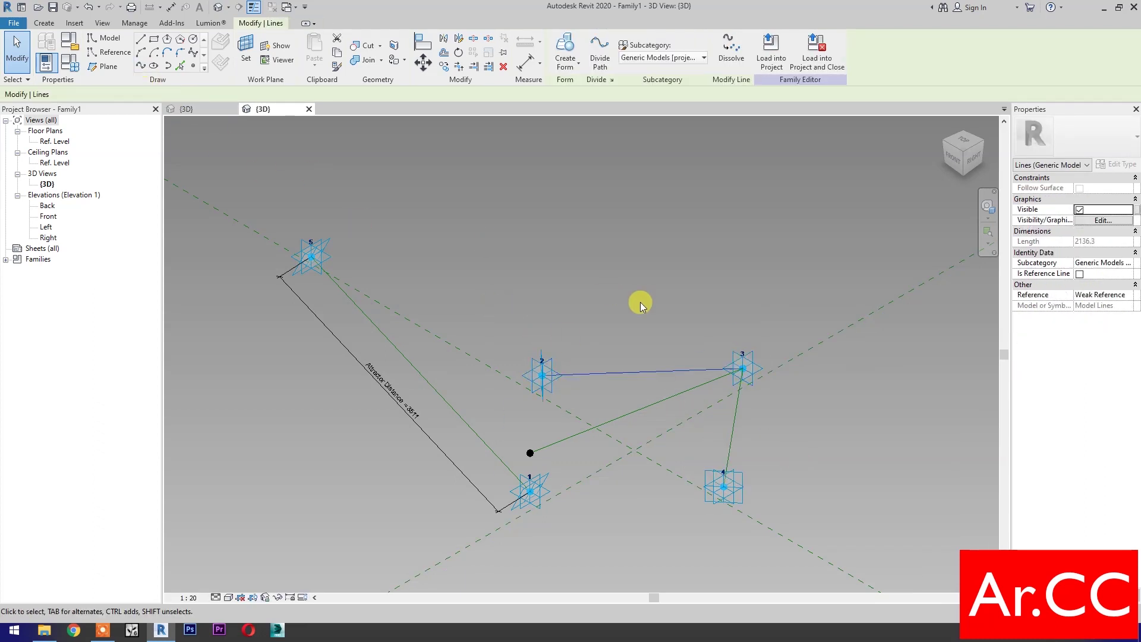
click(1080, 275)
click(558, 308)
drag(489, 296, 581, 461)
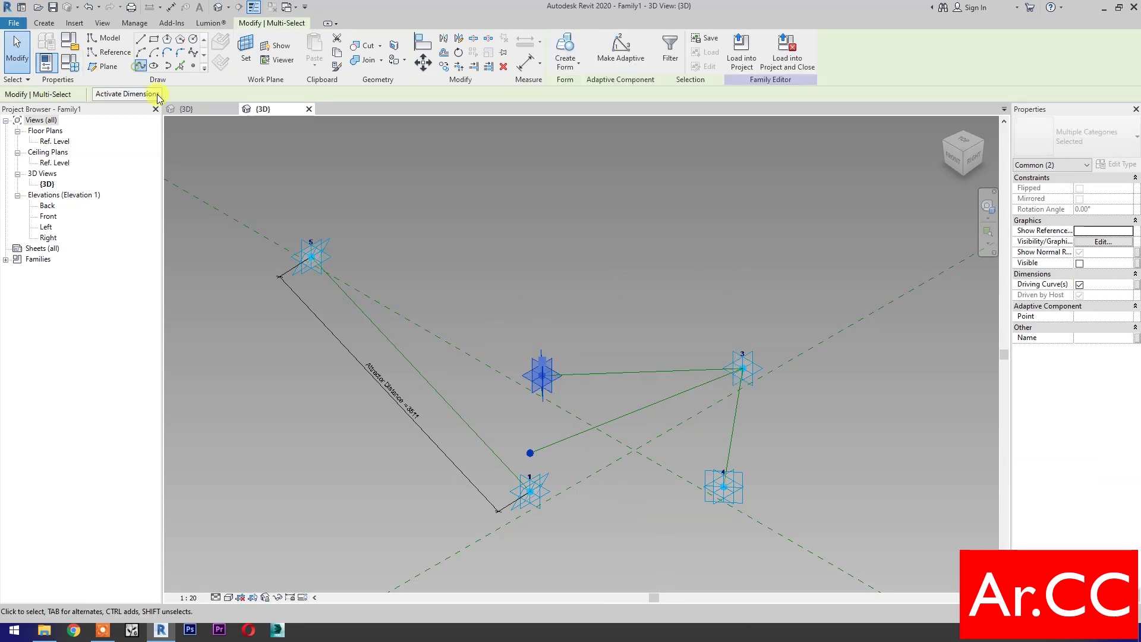
click(143, 68)
click(1080, 275)
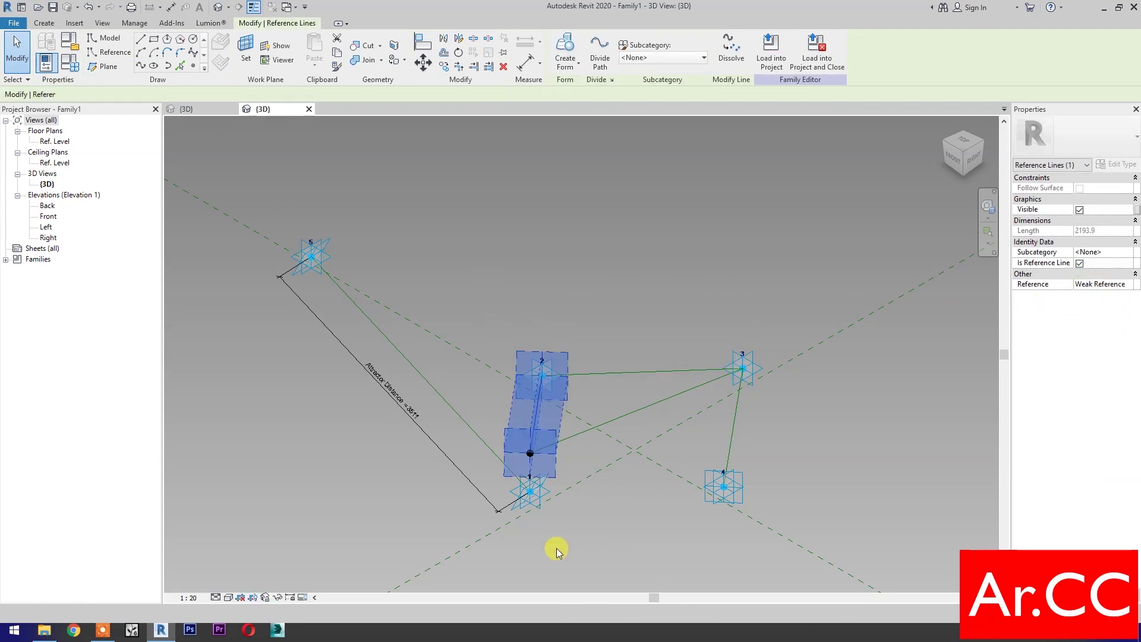
click(529, 452)
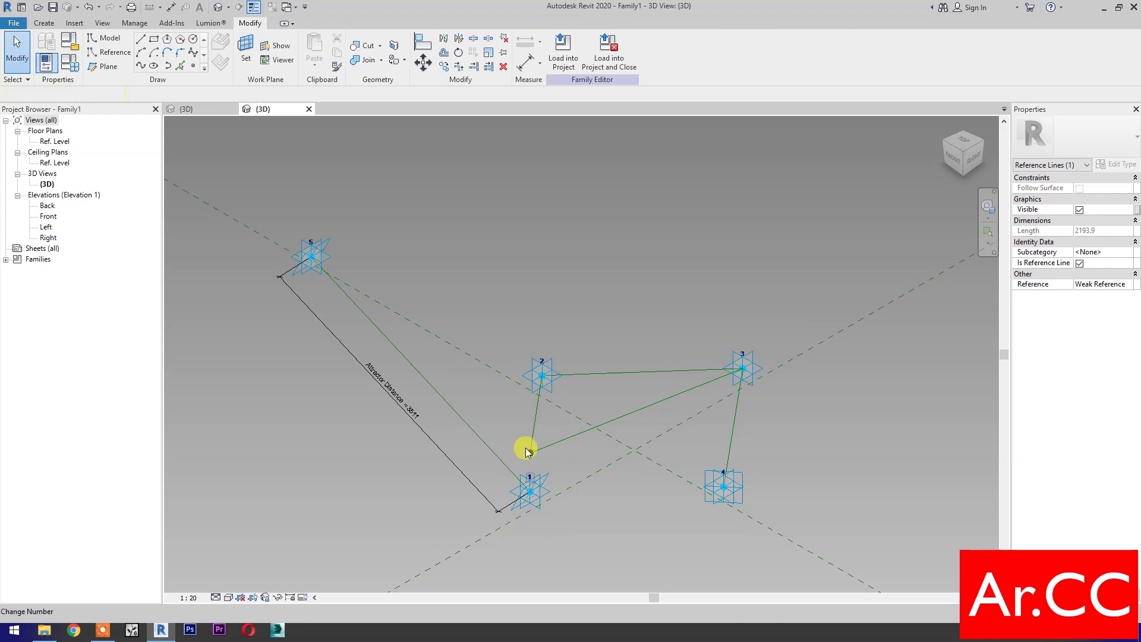
ctrl+click(665, 537)
click(148, 68)
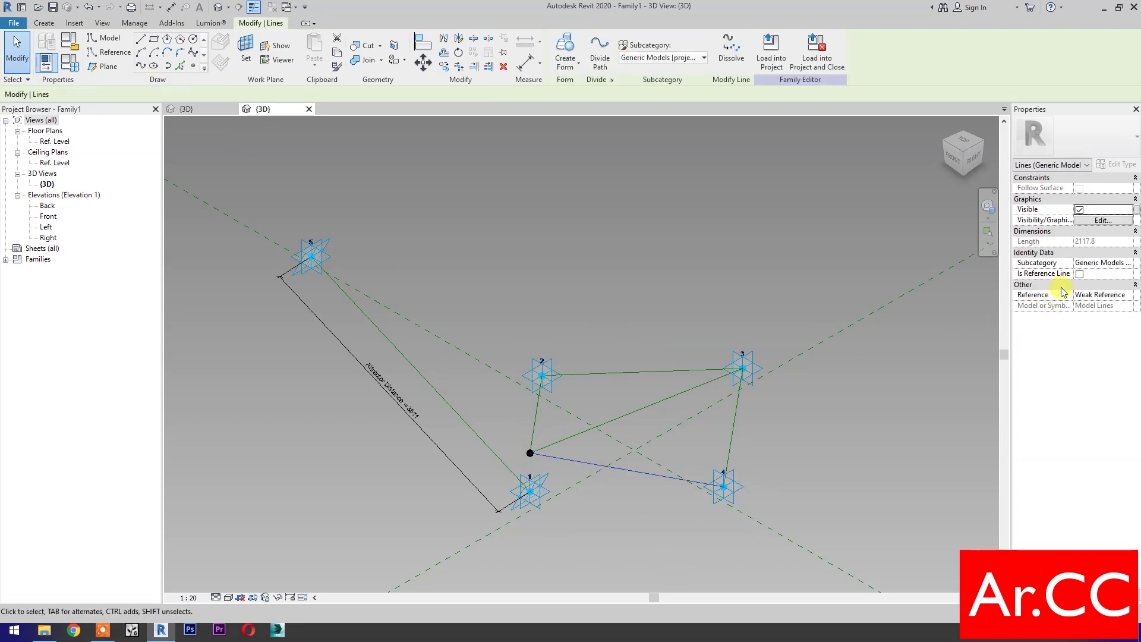
Step: Fill the triangle from the offset point through points 4 and 3 with a surface form
click(690, 288)
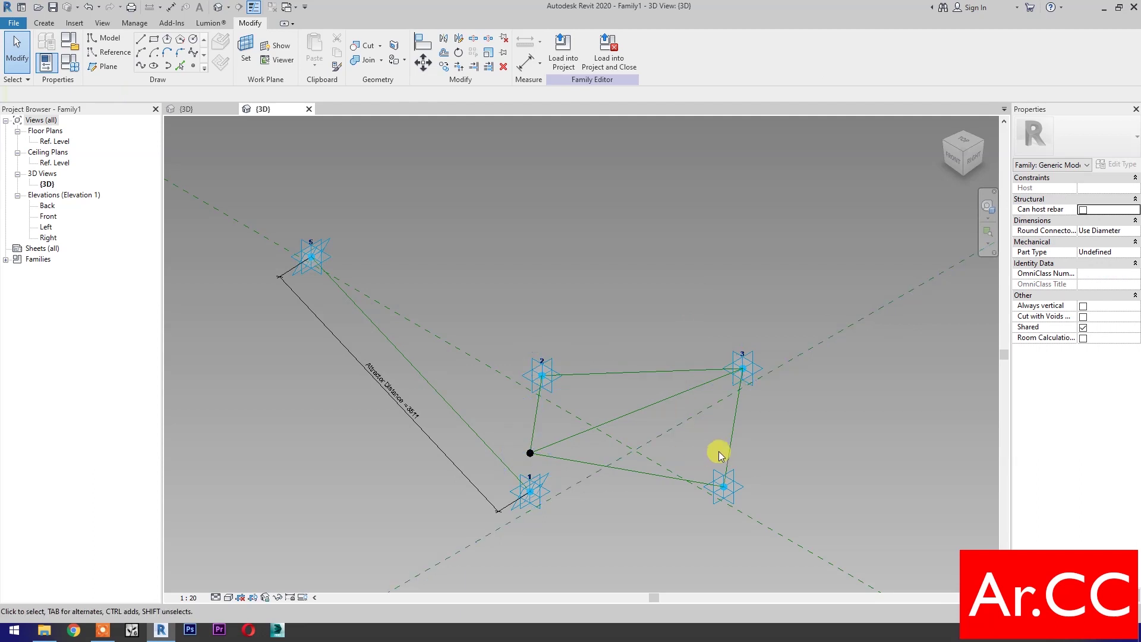
key(Tab)
click(673, 397)
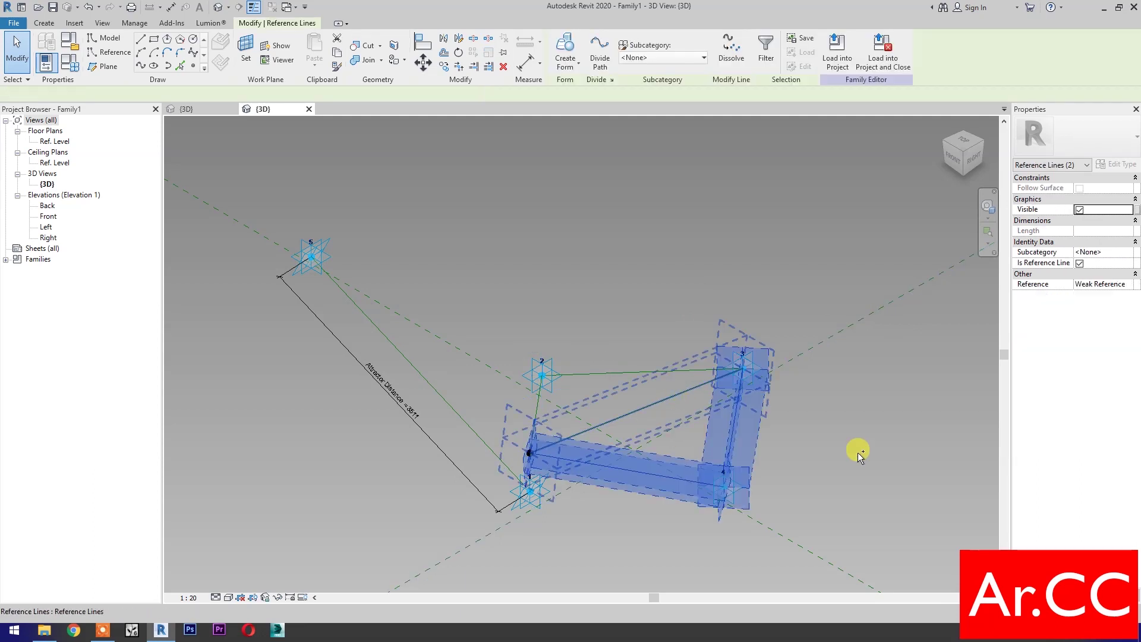
click(567, 47)
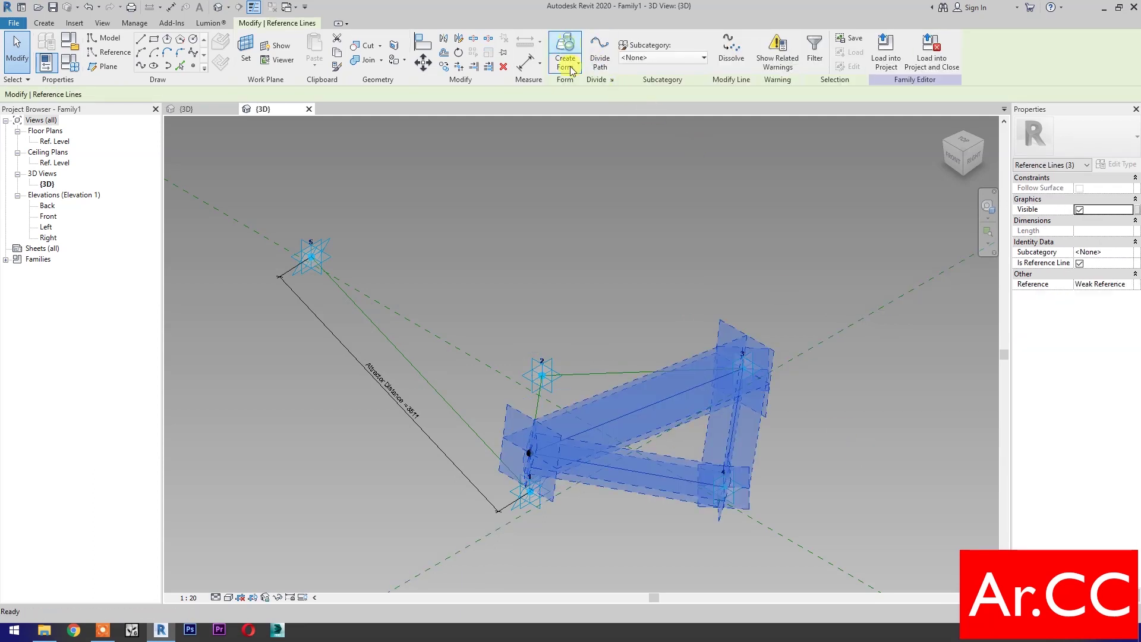
click(618, 568)
key(Escape)
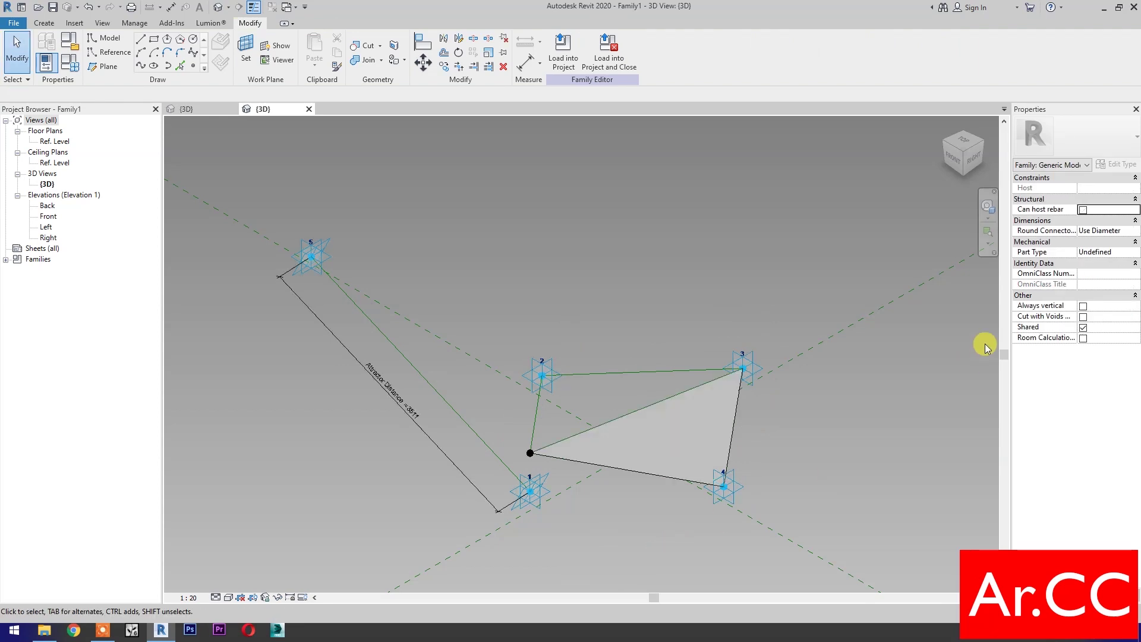
Step: Fill the second triangle, offset point through points 2 and 3, with a surface form
key(Tab)
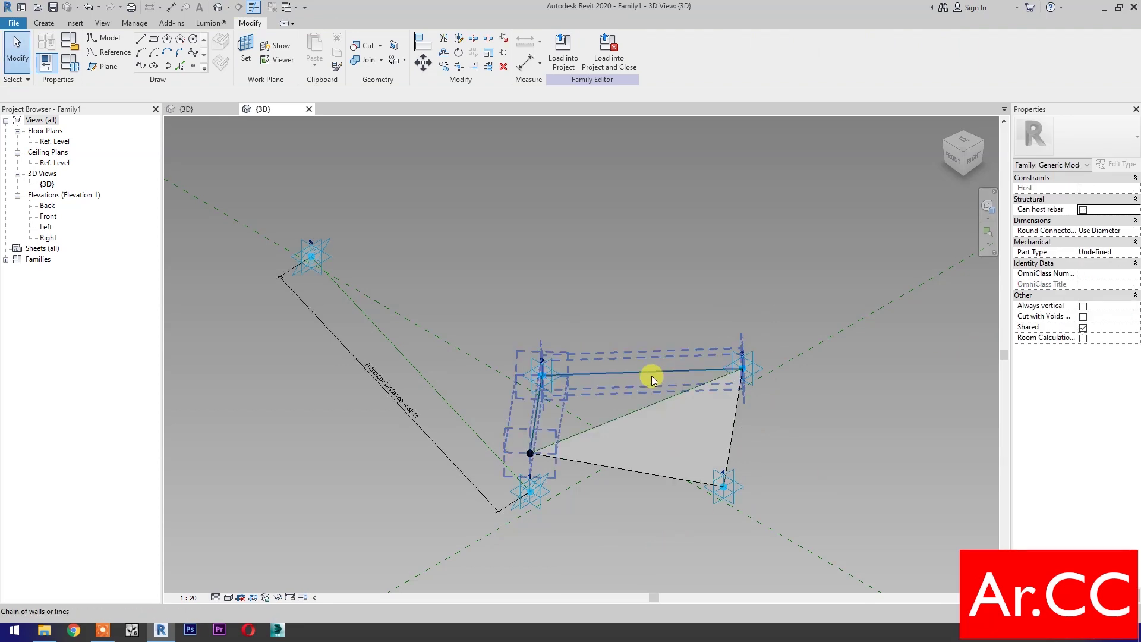
click(651, 375)
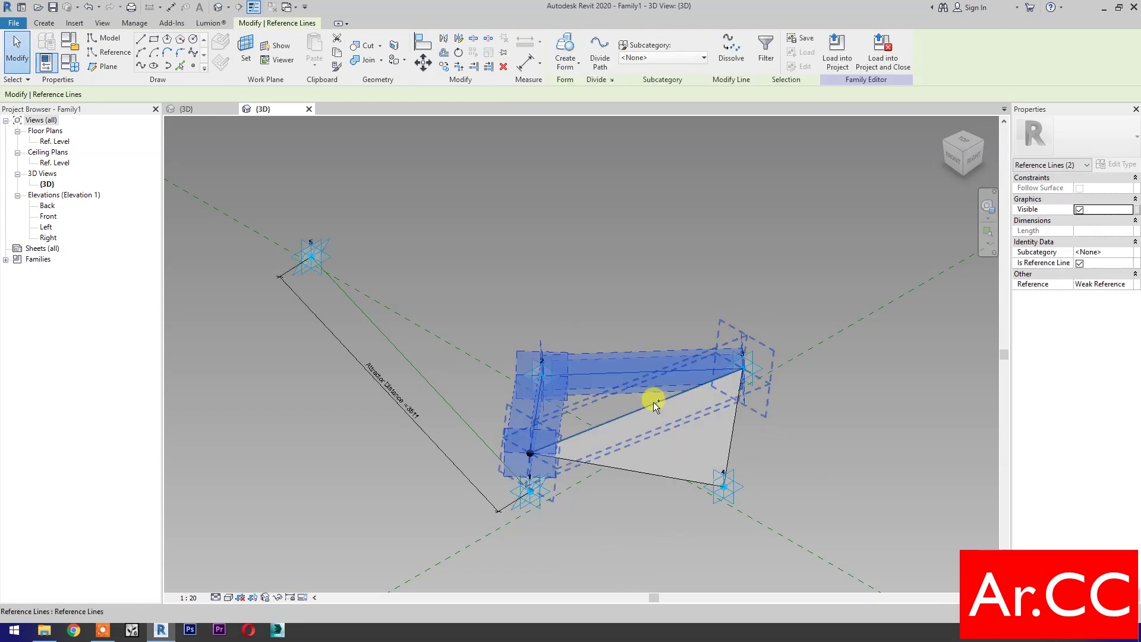
ctrl+click(658, 405)
click(564, 48)
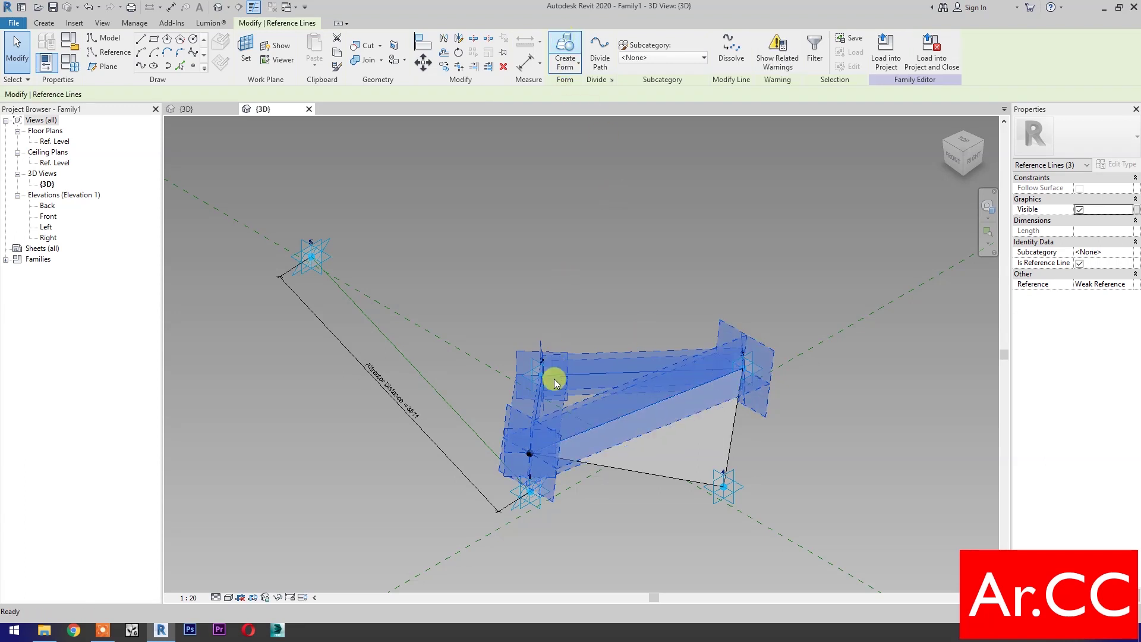
click(523, 515)
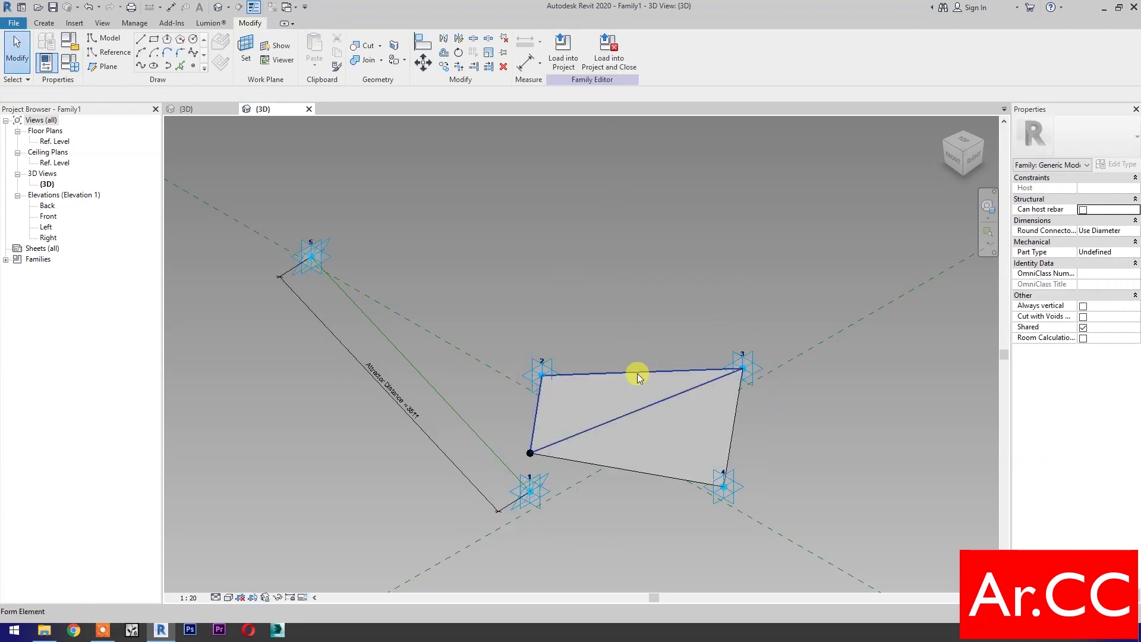
click(732, 415)
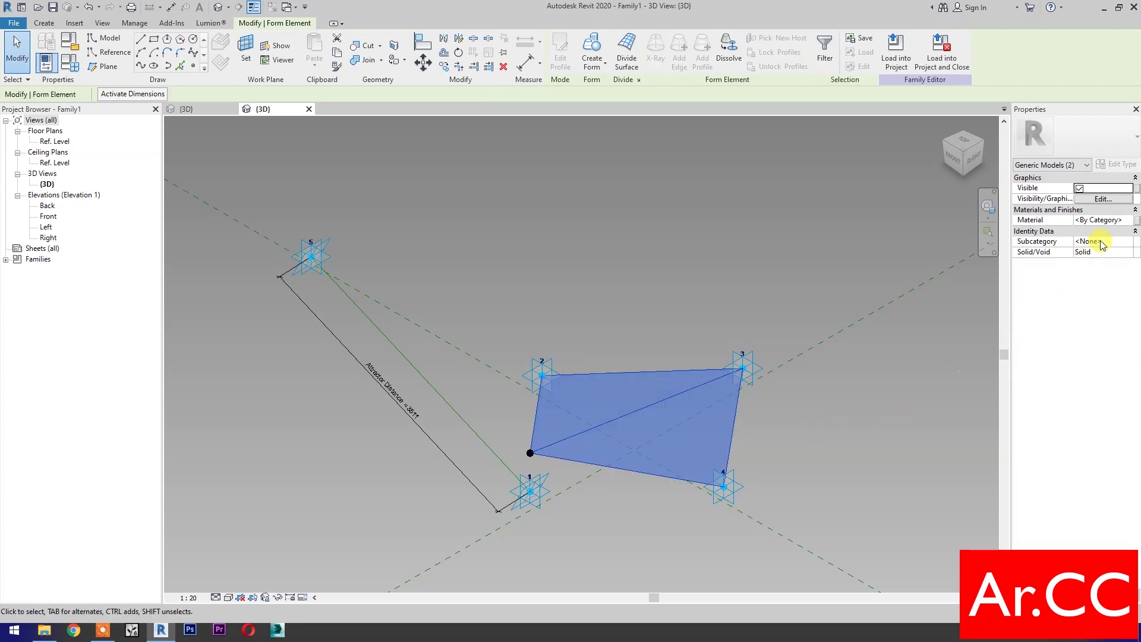
Step: Link the surface forms' Material to a new instance parameter named Panel Finish
click(1137, 221)
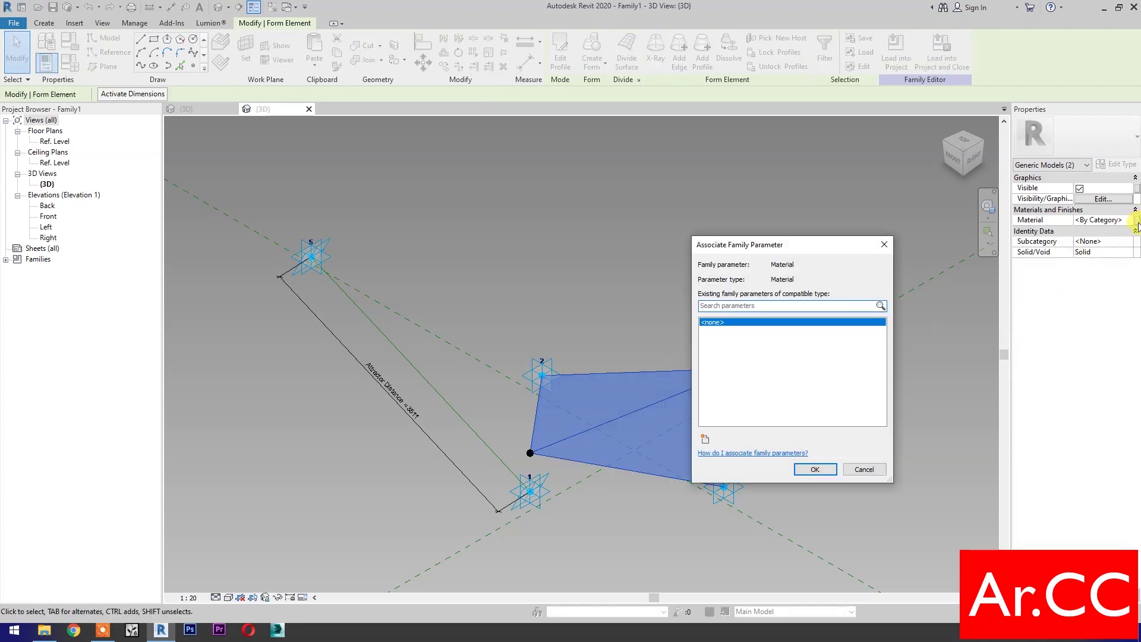
click(705, 439)
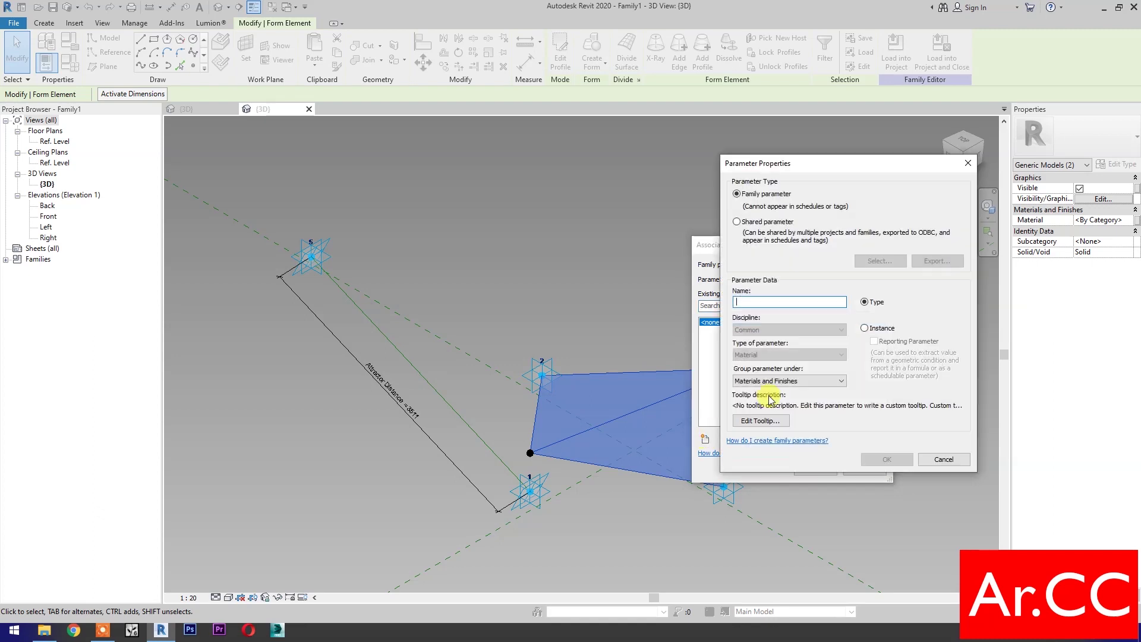
click(859, 328)
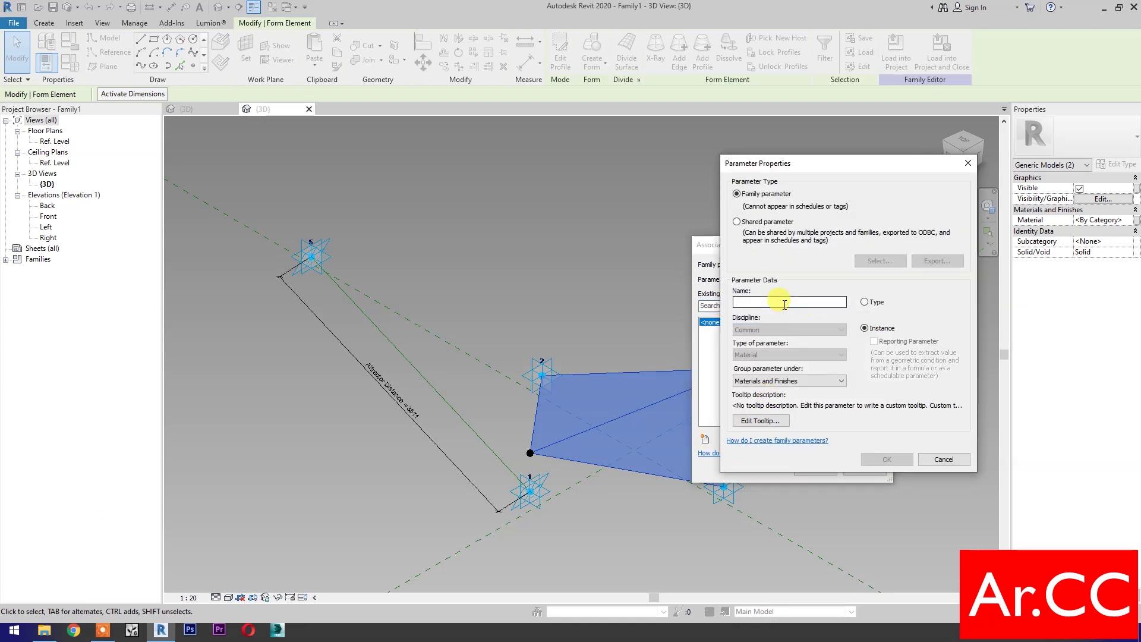
text(Panel Finish)
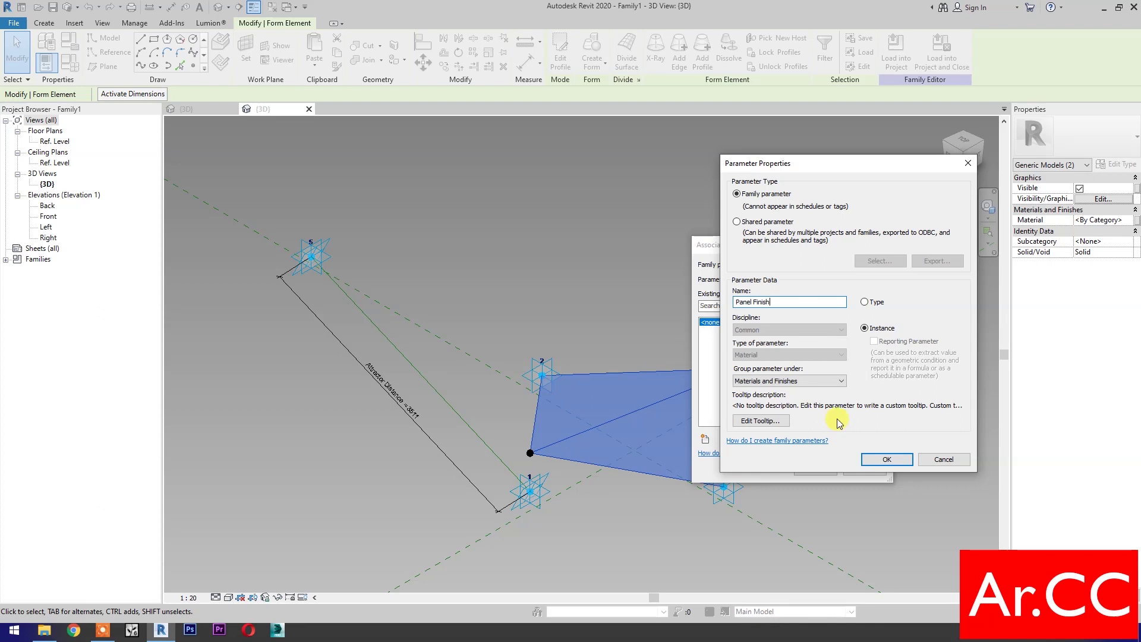
click(885, 461)
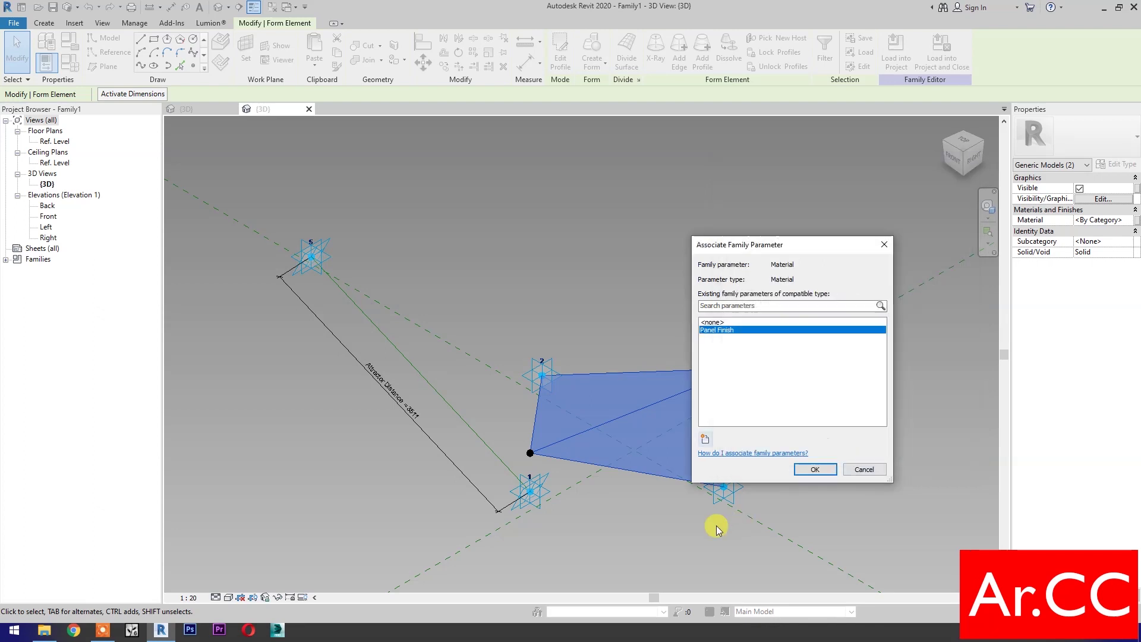
click(808, 472)
Step: Set the view's visual style to Realistic
click(228, 597)
click(262, 569)
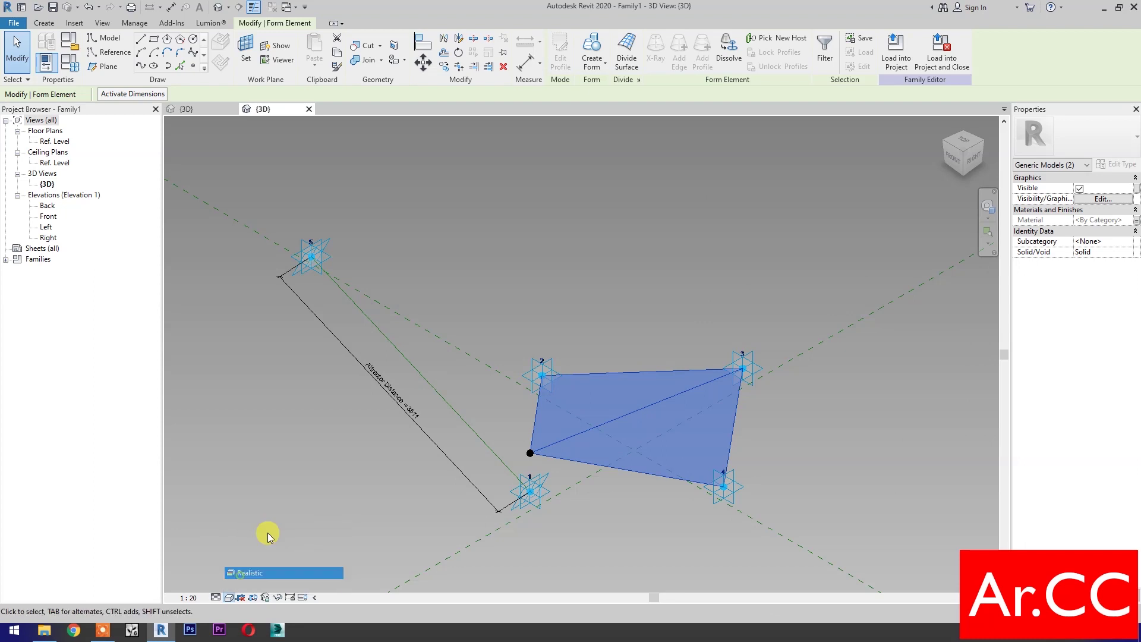
click(291, 506)
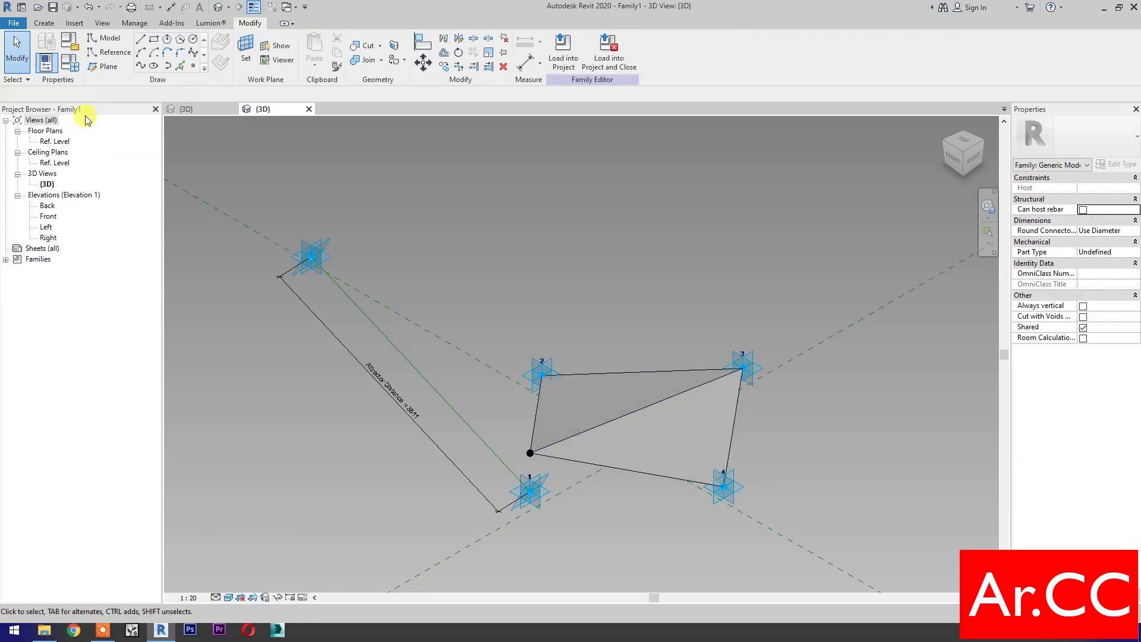
Step: Assign Paint Red - Pattern as the Panel Finish value in Family Types and apply it
click(72, 67)
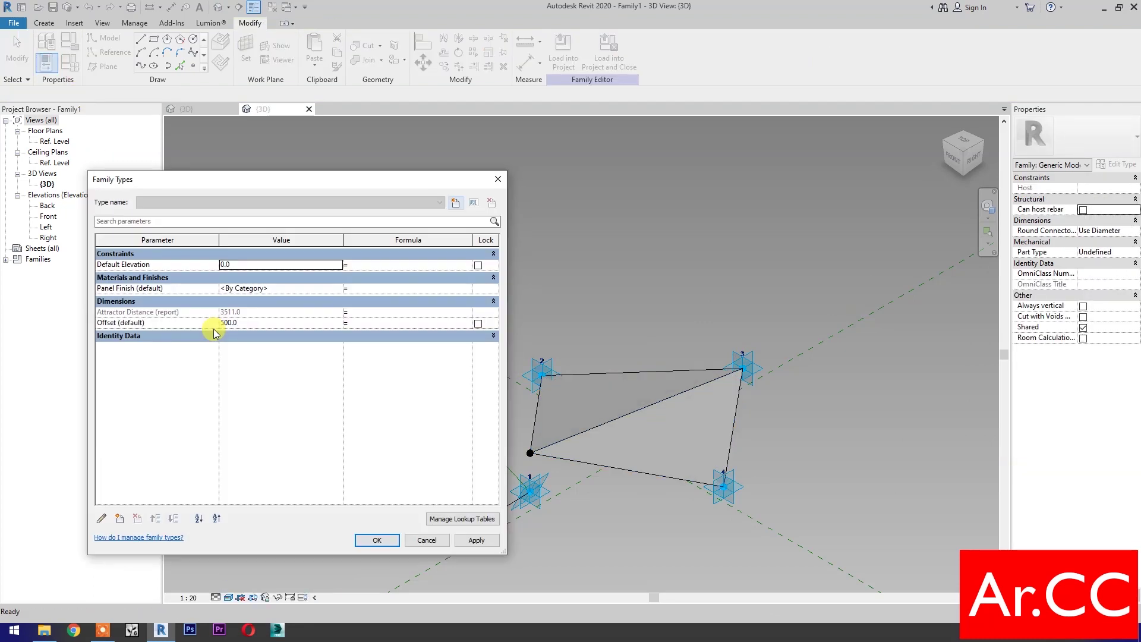
click(341, 289)
click(342, 289)
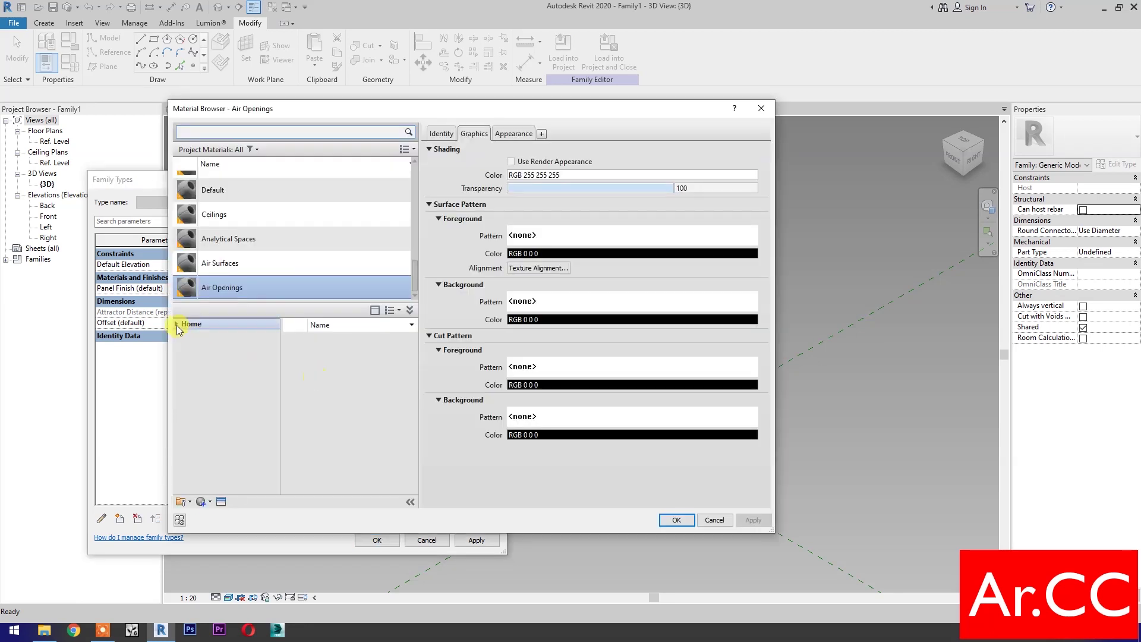
click(391, 416)
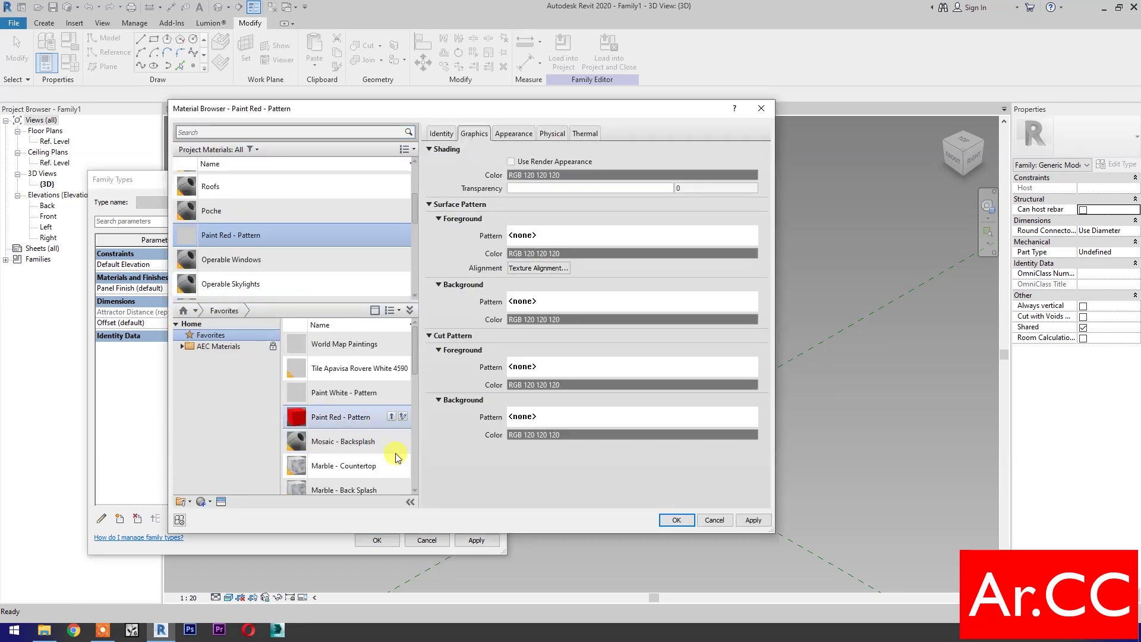
click(678, 520)
click(475, 537)
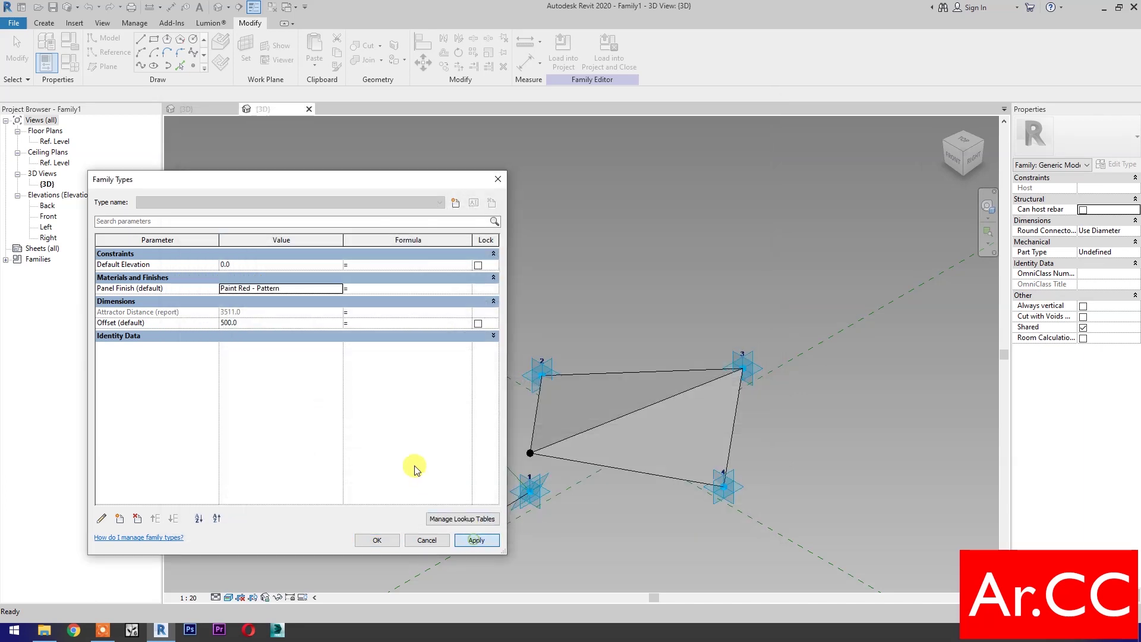
Step: Add an instance Integer parameter, Attractor Divisor, grouped under Dimensions
click(119, 520)
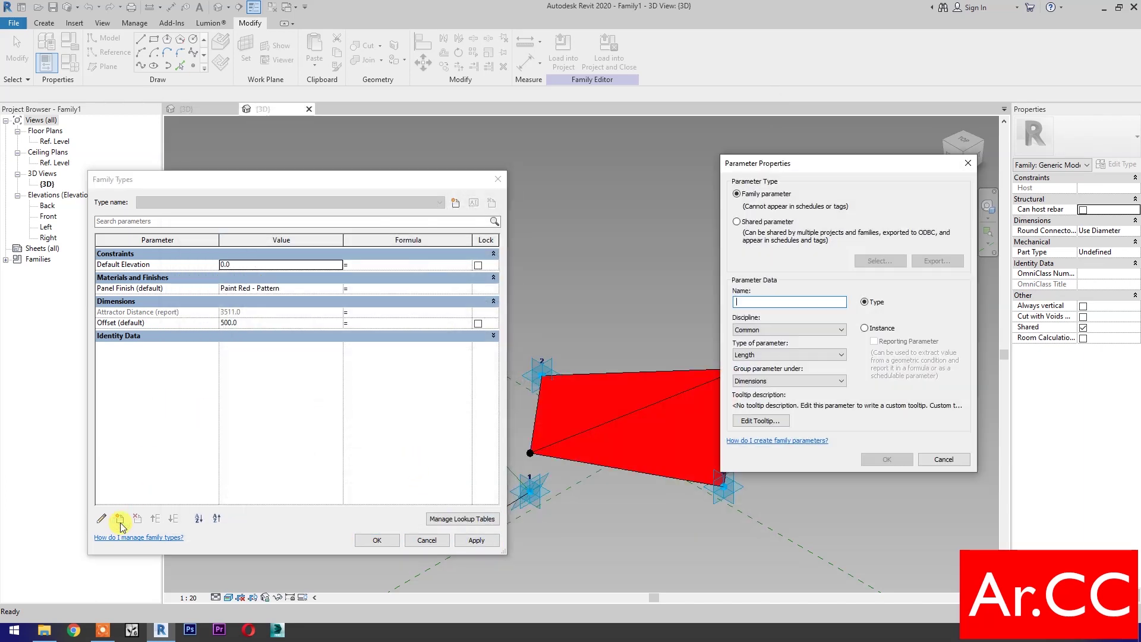
click(866, 328)
text(Attractor Divisor)
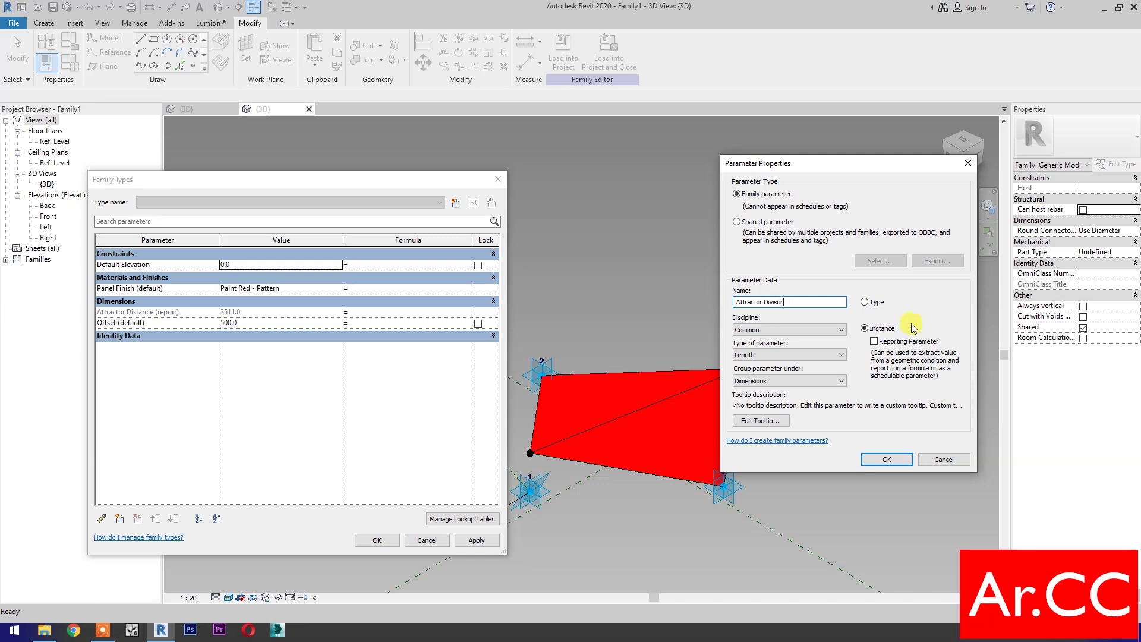
click(790, 355)
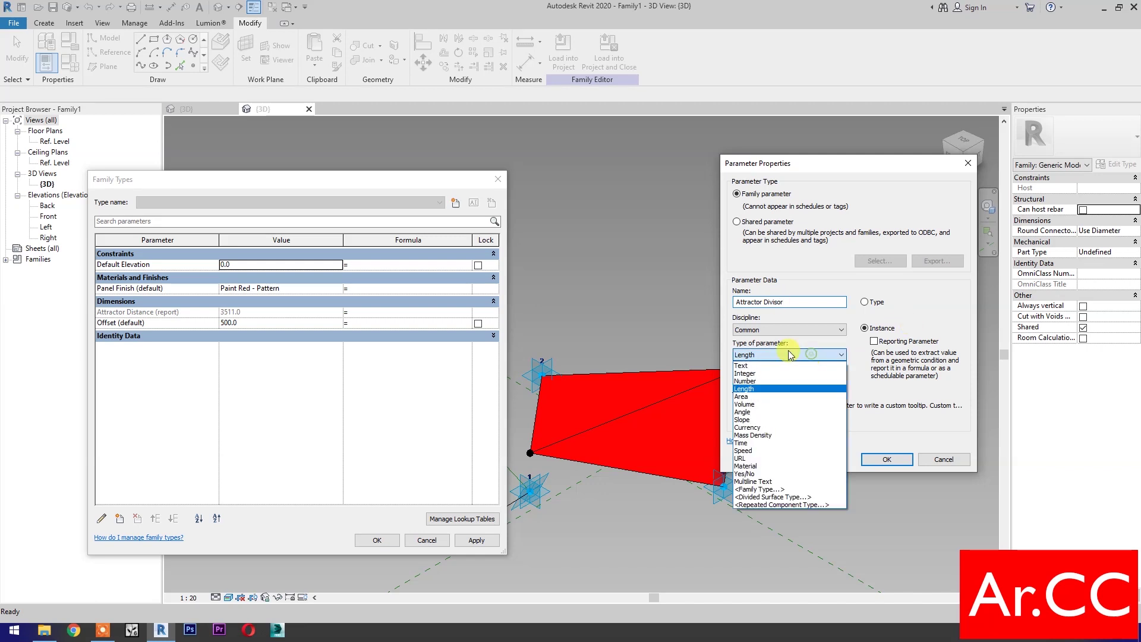
click(750, 374)
click(755, 381)
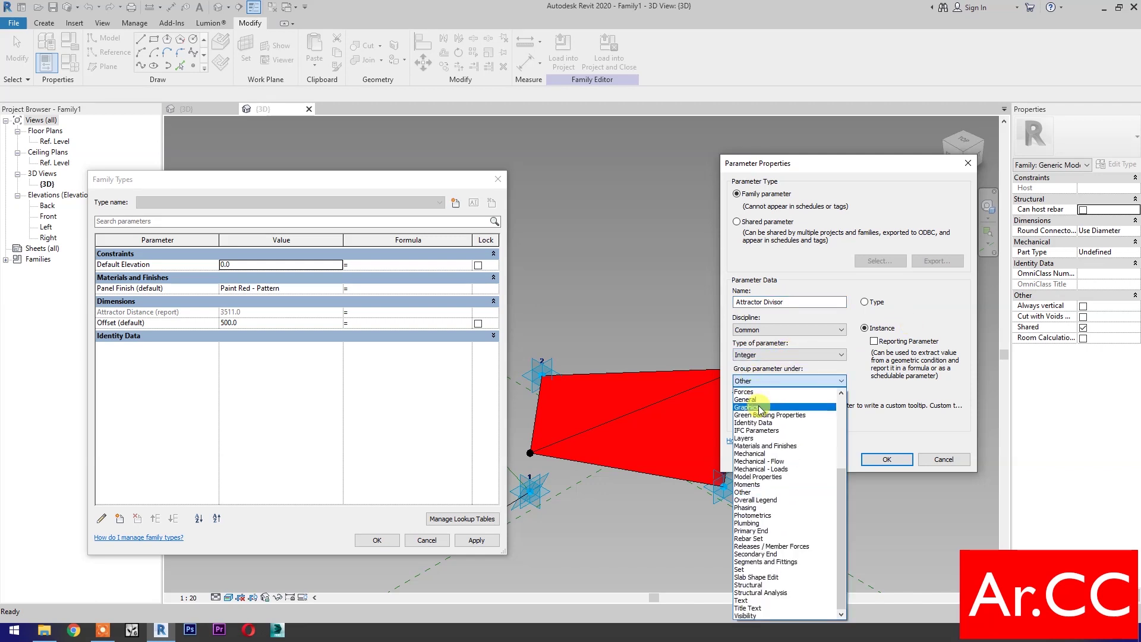
scroll(760, 401, up, 5)
click(758, 391)
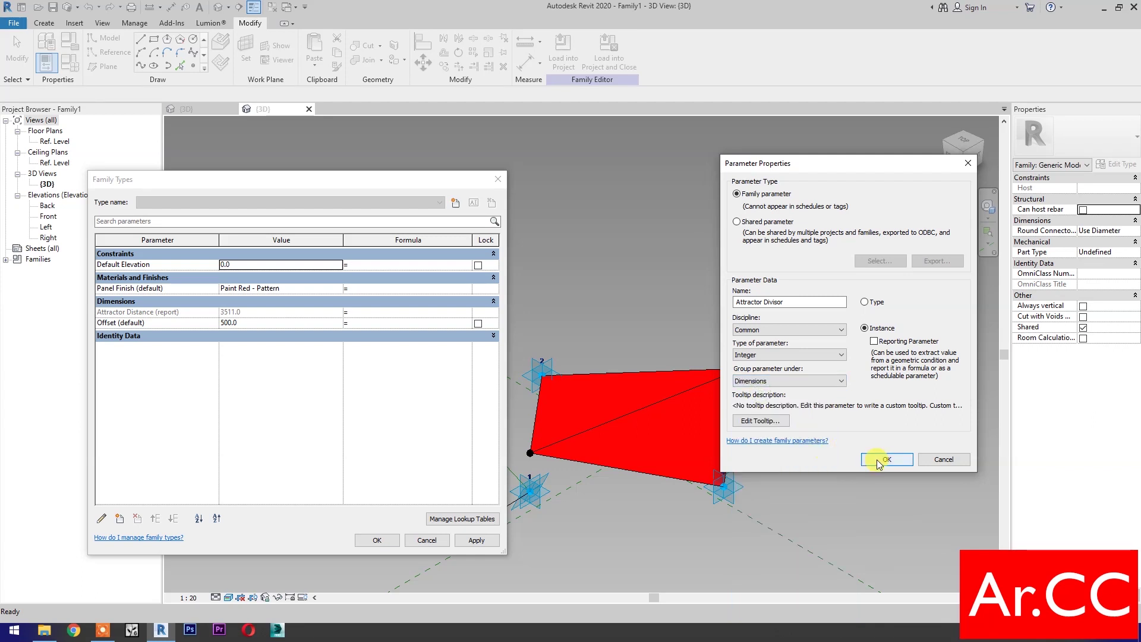
click(876, 459)
Step: Set Attractor Divisor to 20 and give Offset the formula Attractor Distance/Attractor Divisor
click(270, 322)
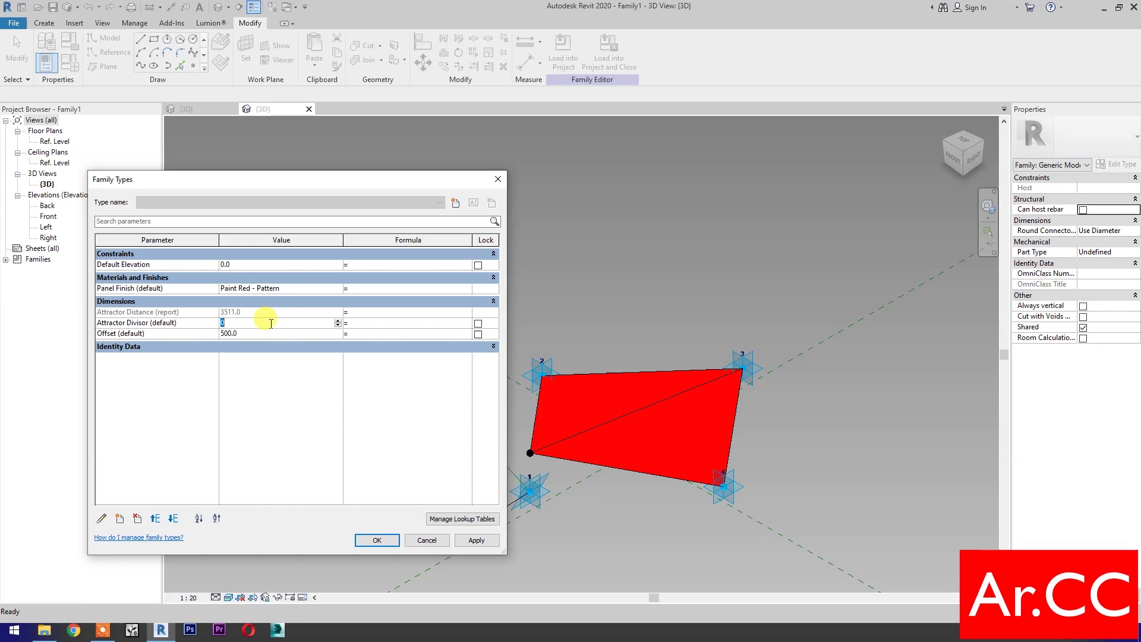
click(375, 324)
click(375, 333)
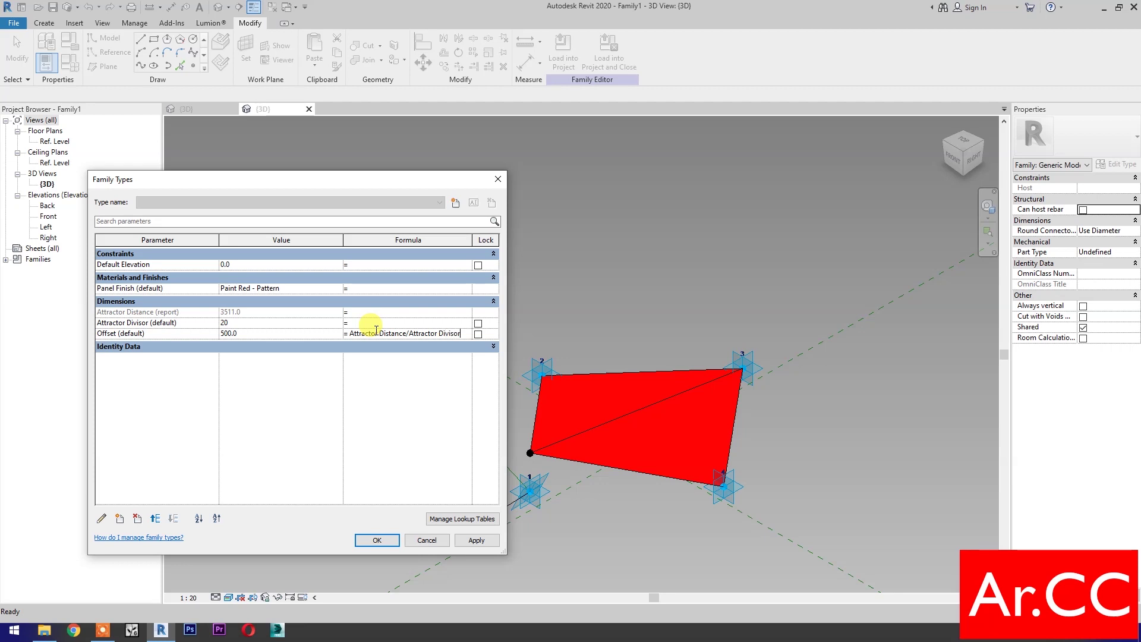
key(Return)
click(378, 540)
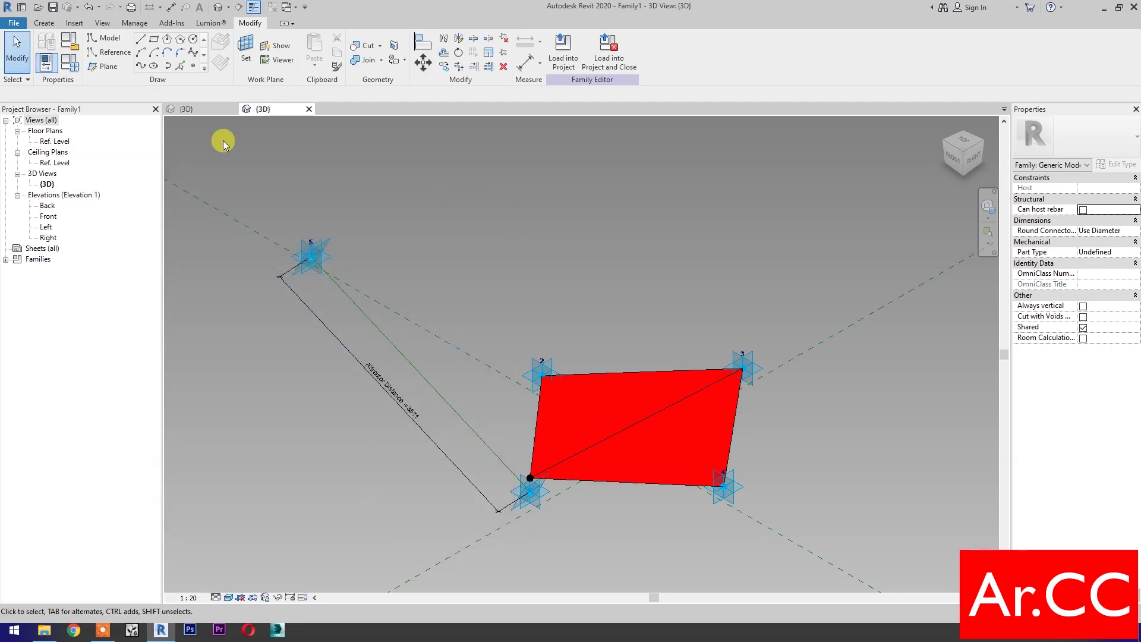
Step: Save the family as 'Adaptive Folded Rhomboid'
click(54, 14)
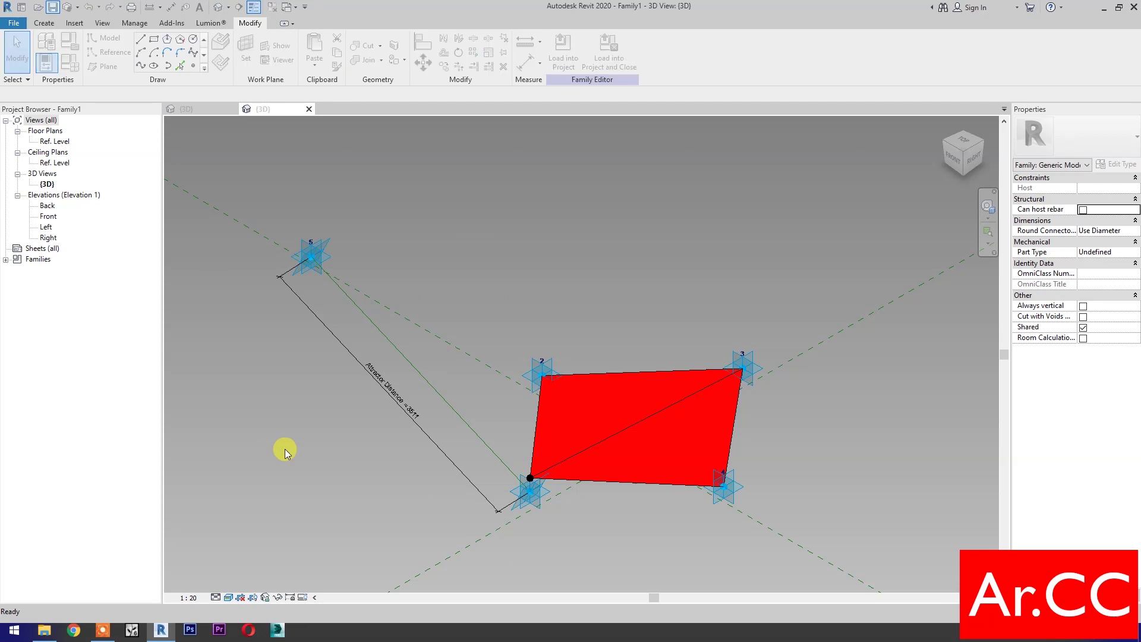
text(Adaptive Folded Rhomboid)
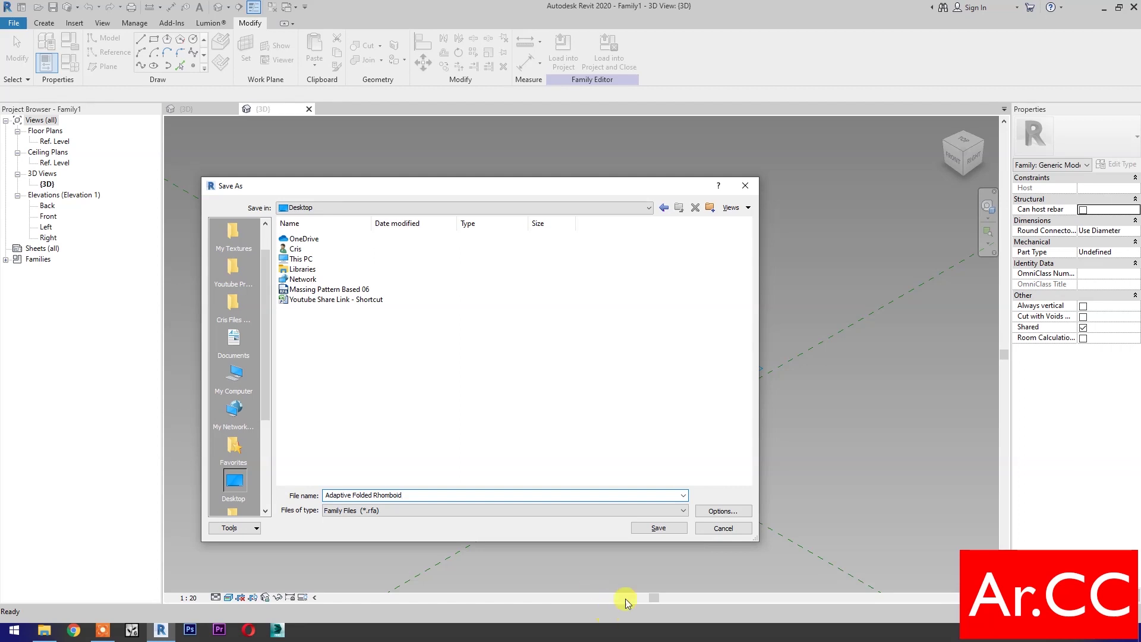
click(656, 526)
click(1083, 306)
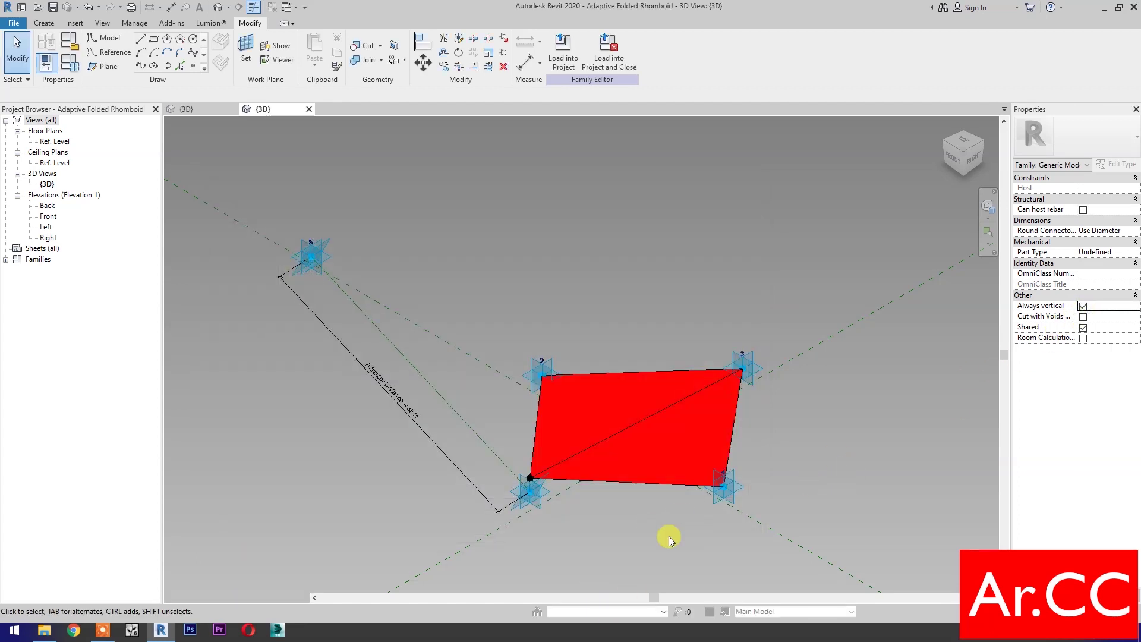
Step: Resave and load the panel into the Massing Pattern Based 06 mass without placing it
key(ctrl+s)
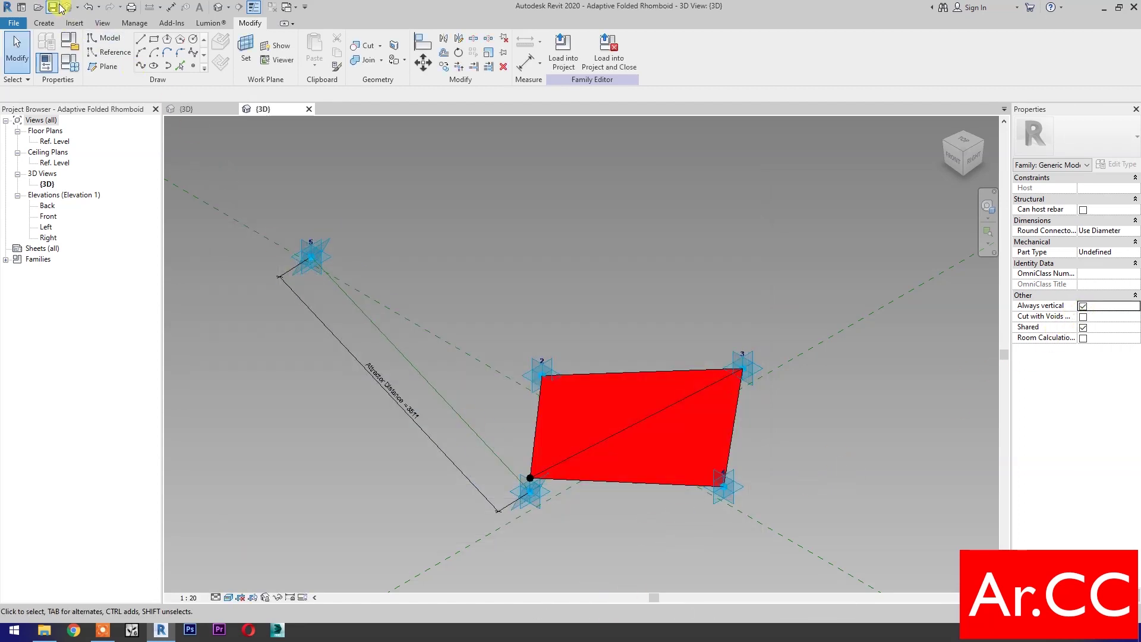
click(609, 67)
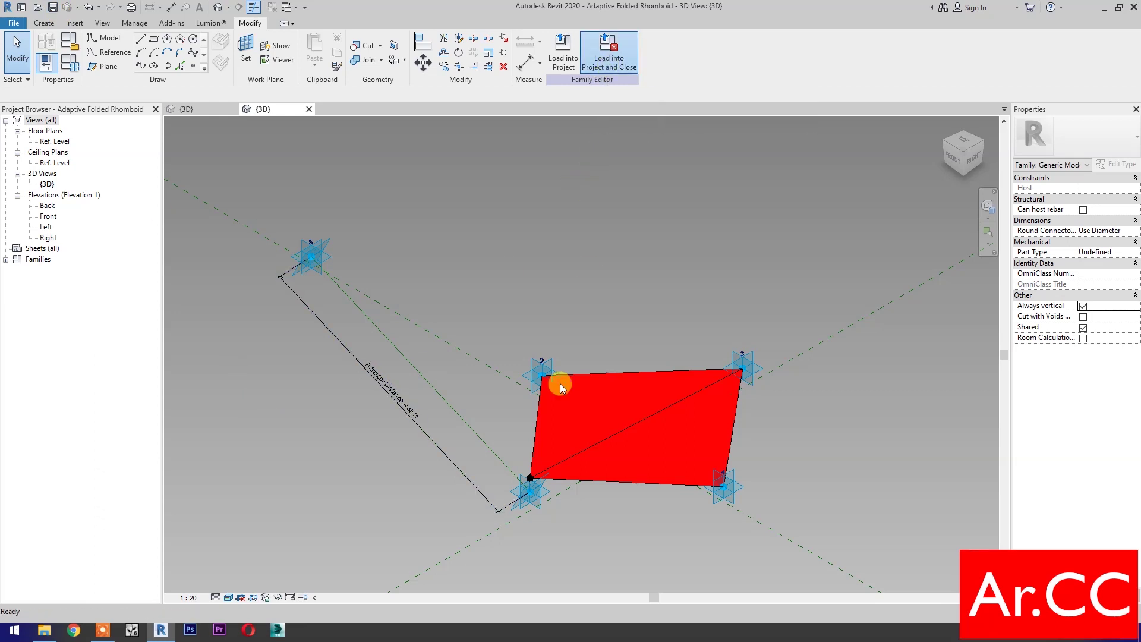
key(Escape)
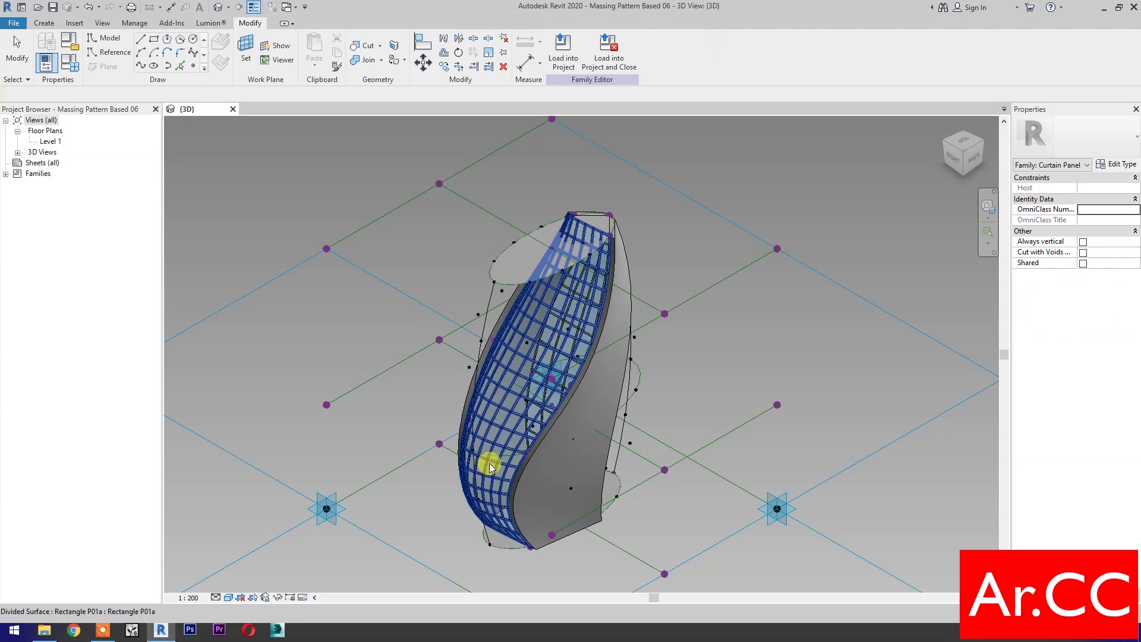
Step: Give the mass's divided surface 40 V-grid divisions and a Rhomboid pattern
click(491, 468)
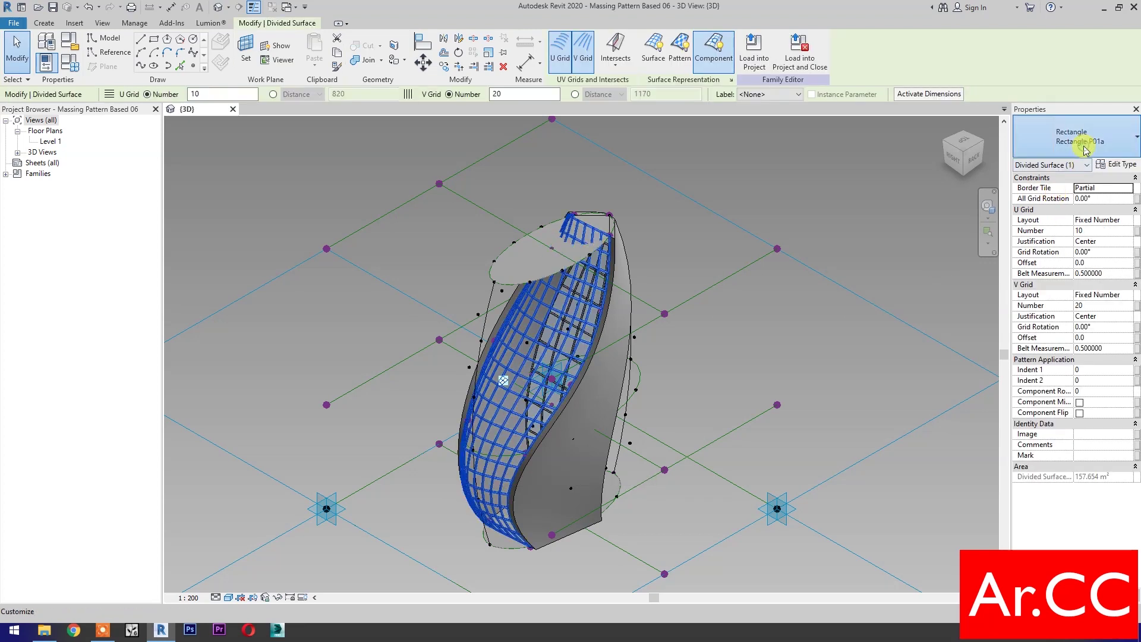
click(1085, 149)
click(1060, 246)
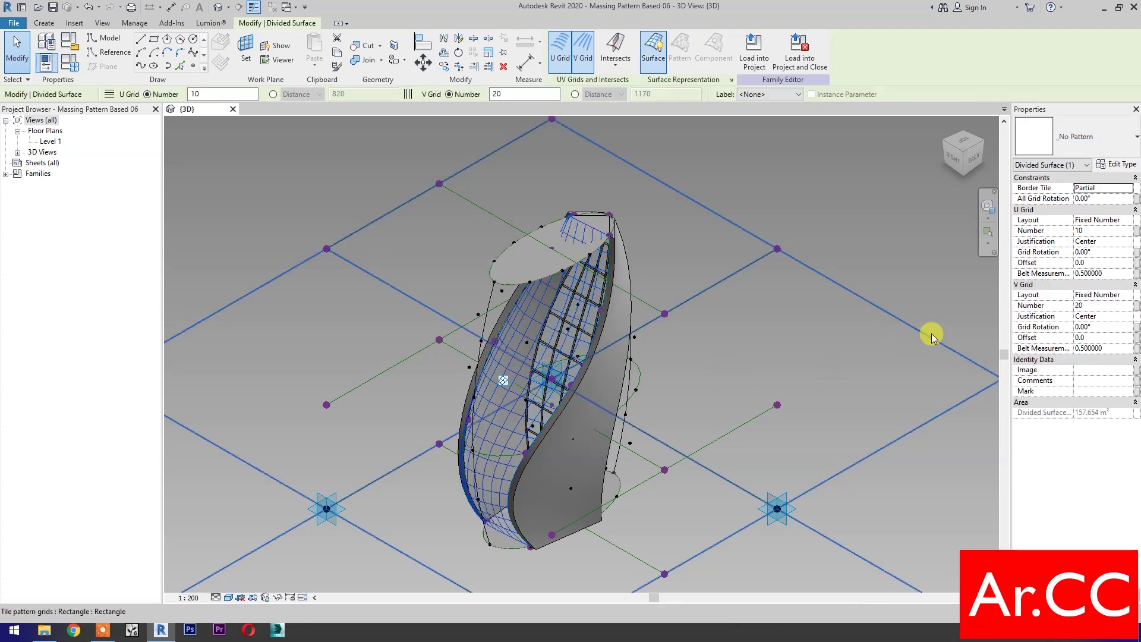
click(1101, 306)
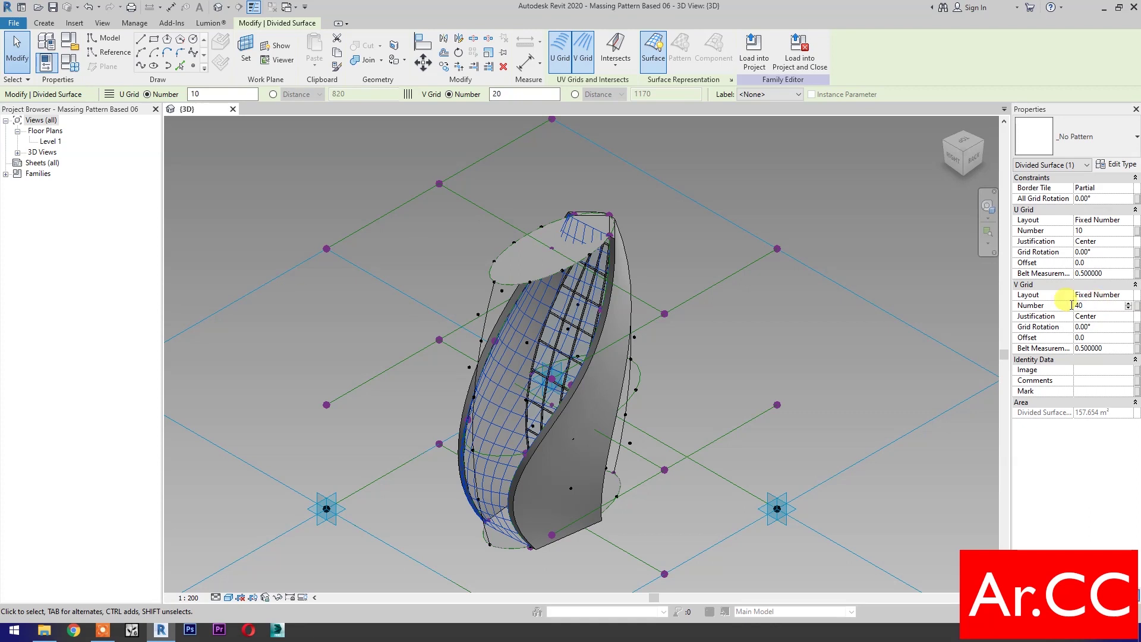
text(40)
click(1080, 142)
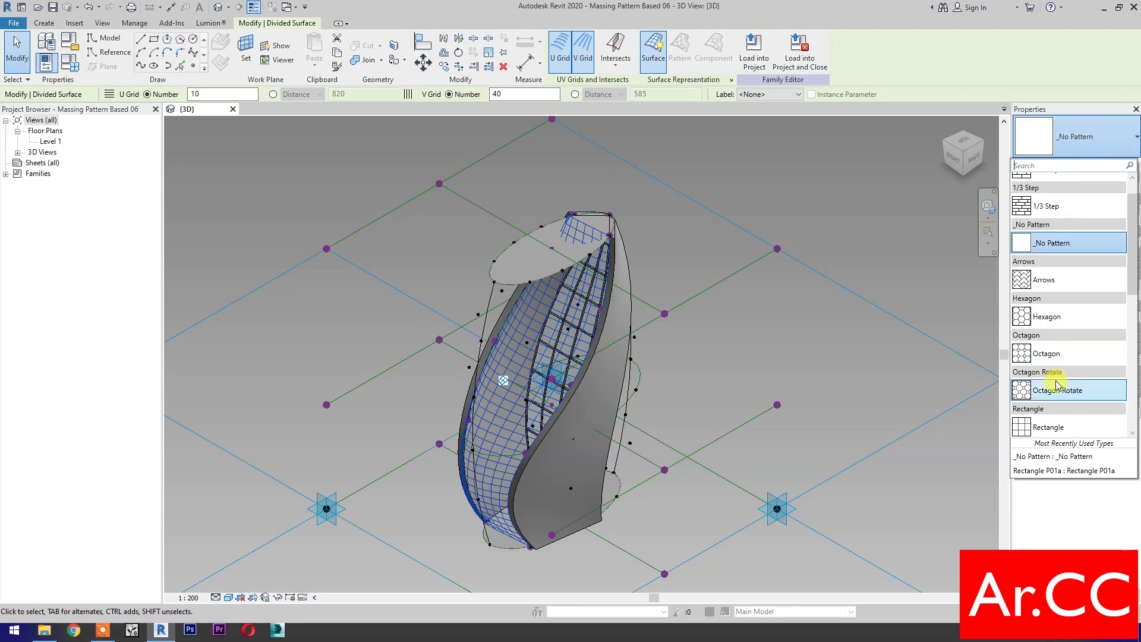
scroll(1056, 385, down, 3)
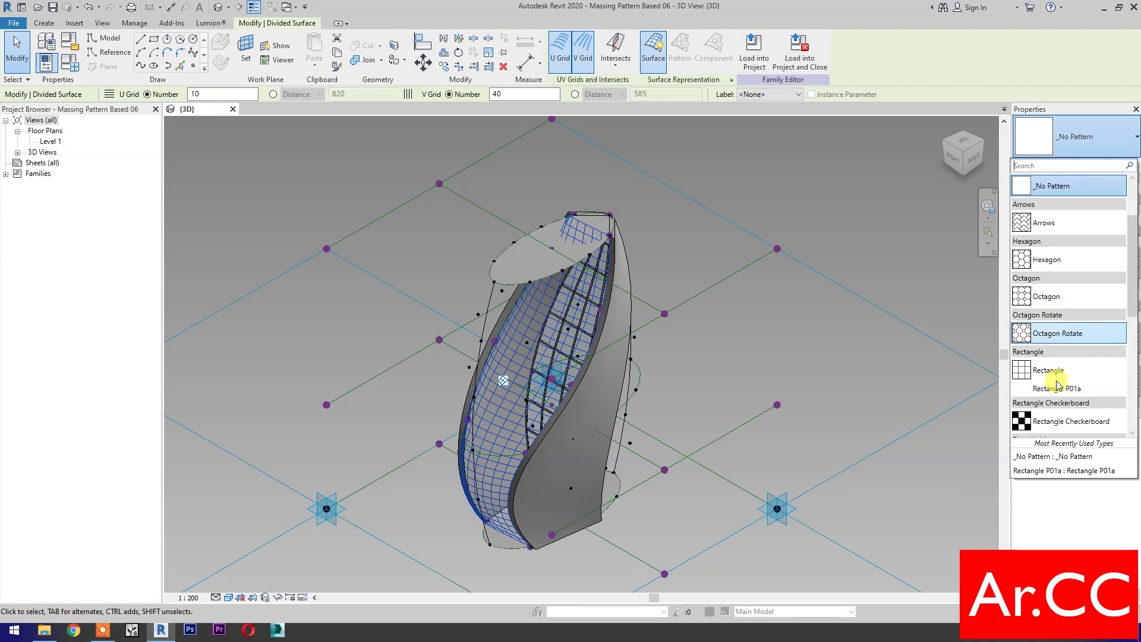
click(1049, 399)
Step: Bring up the Surface Representation settings at the pattern display options
click(652, 65)
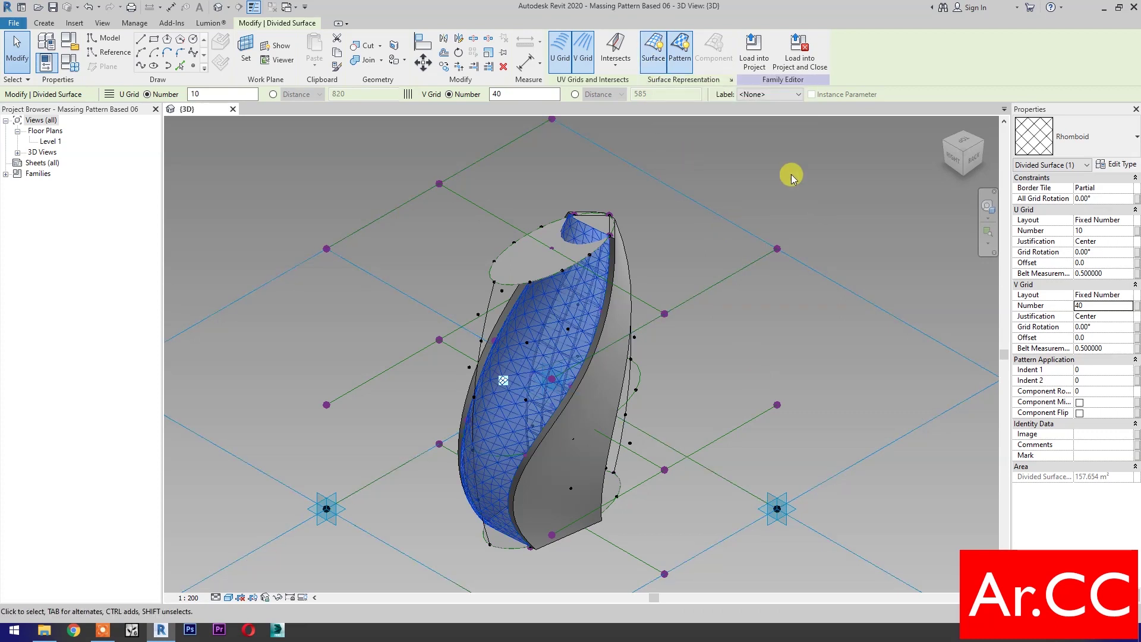
click(731, 80)
click(683, 356)
Step: Display the surface without Pattern Fill and with its nodes shown
click(676, 354)
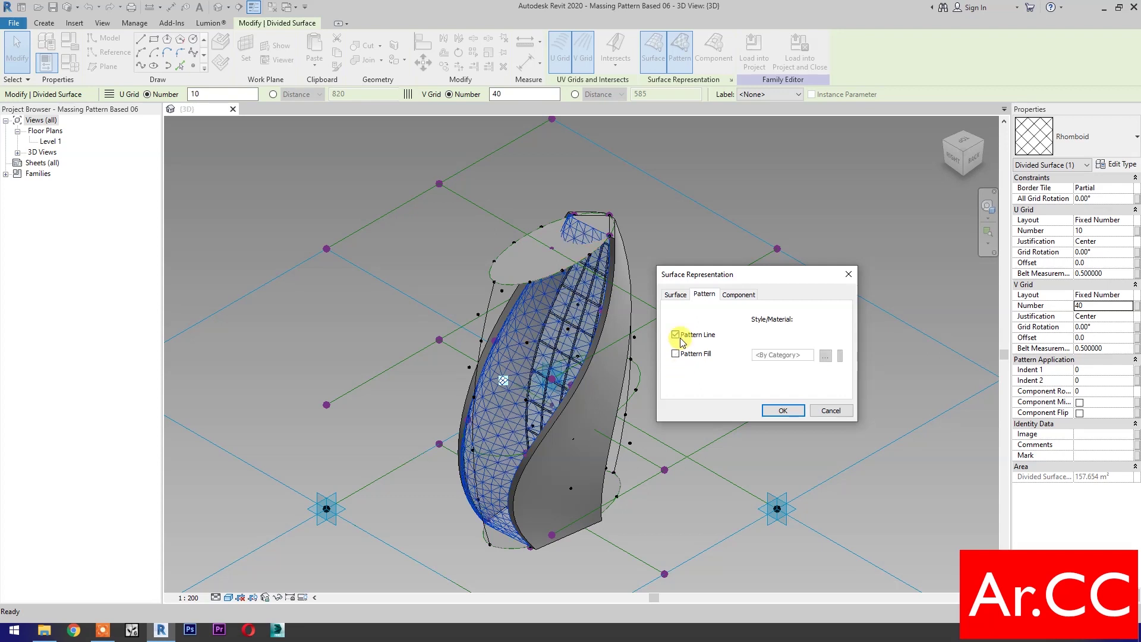
click(677, 295)
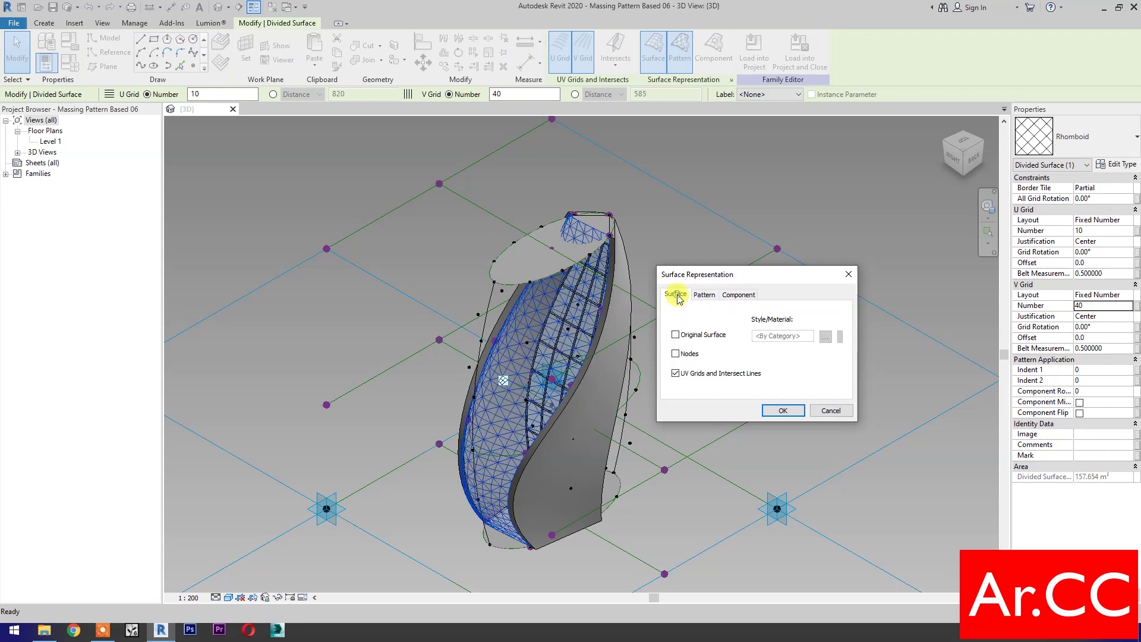
click(677, 354)
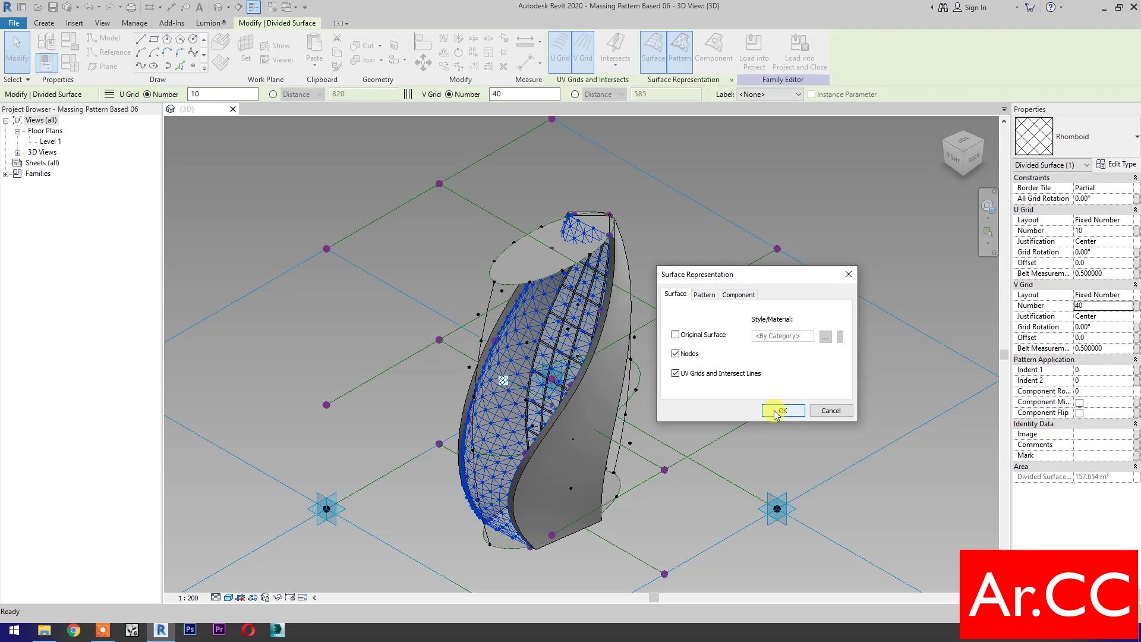
click(776, 412)
click(756, 458)
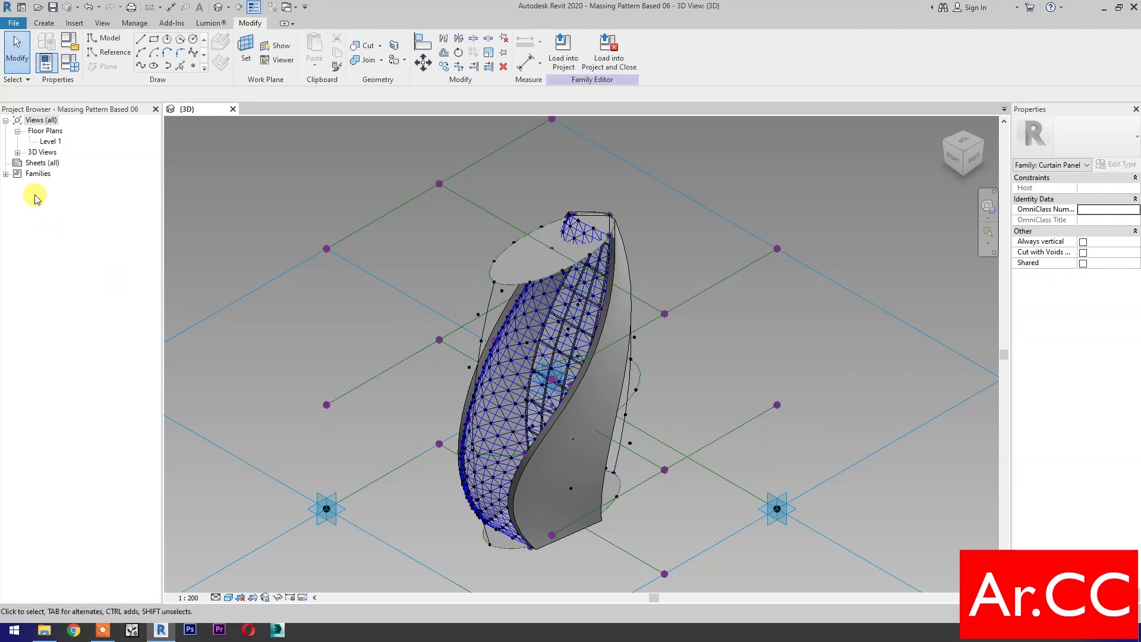
Step: List the Adaptive Folded Rhomboid family under Generic Models and switch to Realistic style
click(5, 173)
click(18, 195)
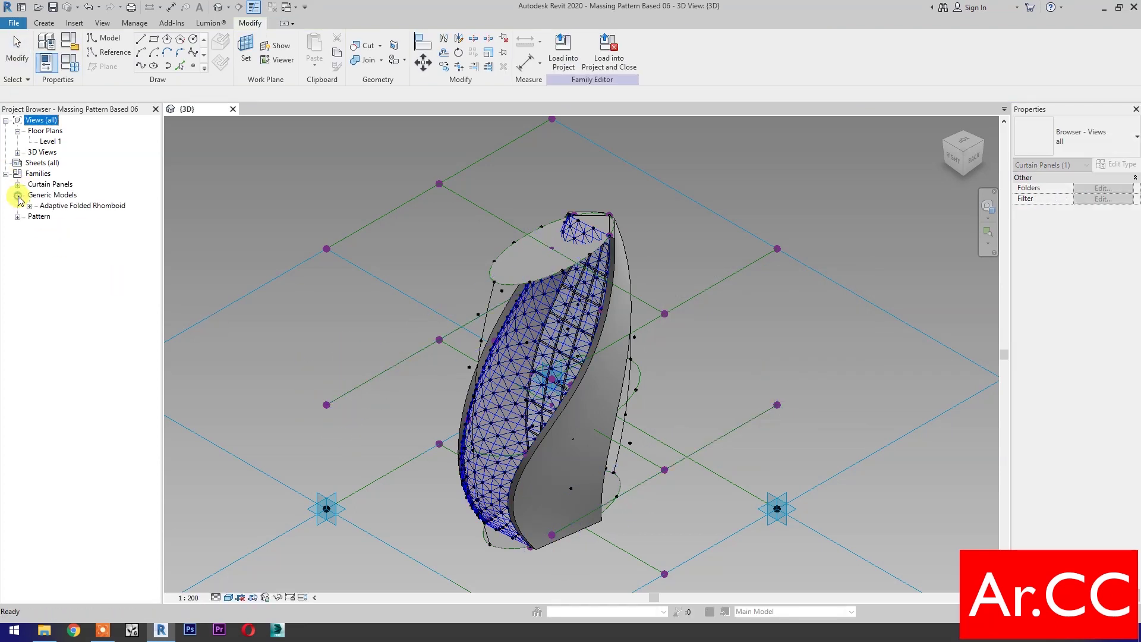
click(29, 206)
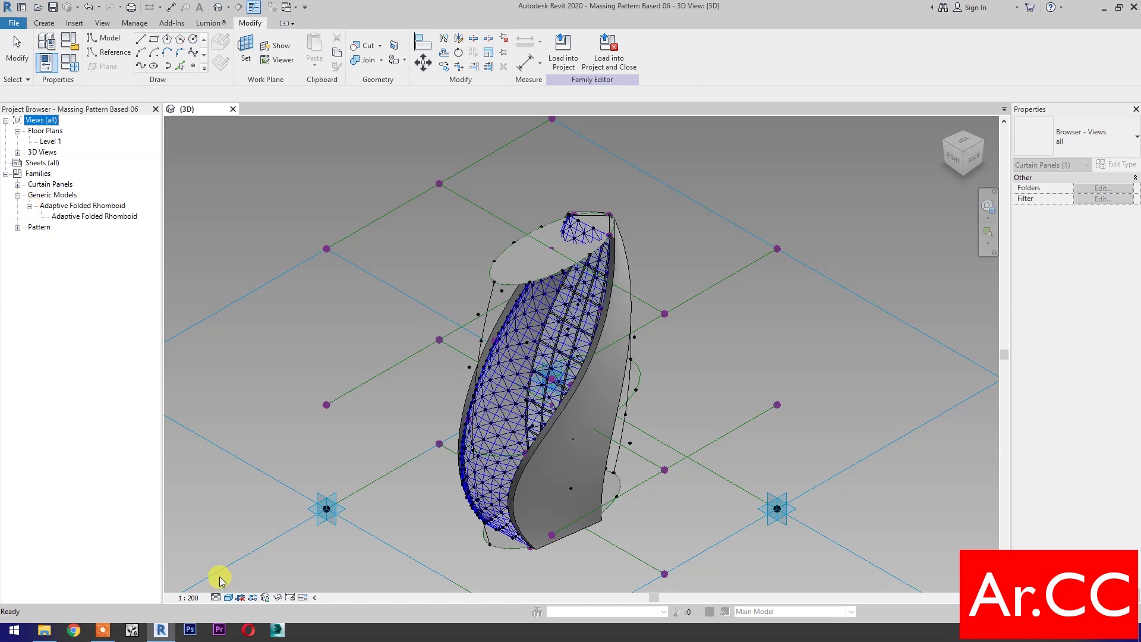
click(229, 597)
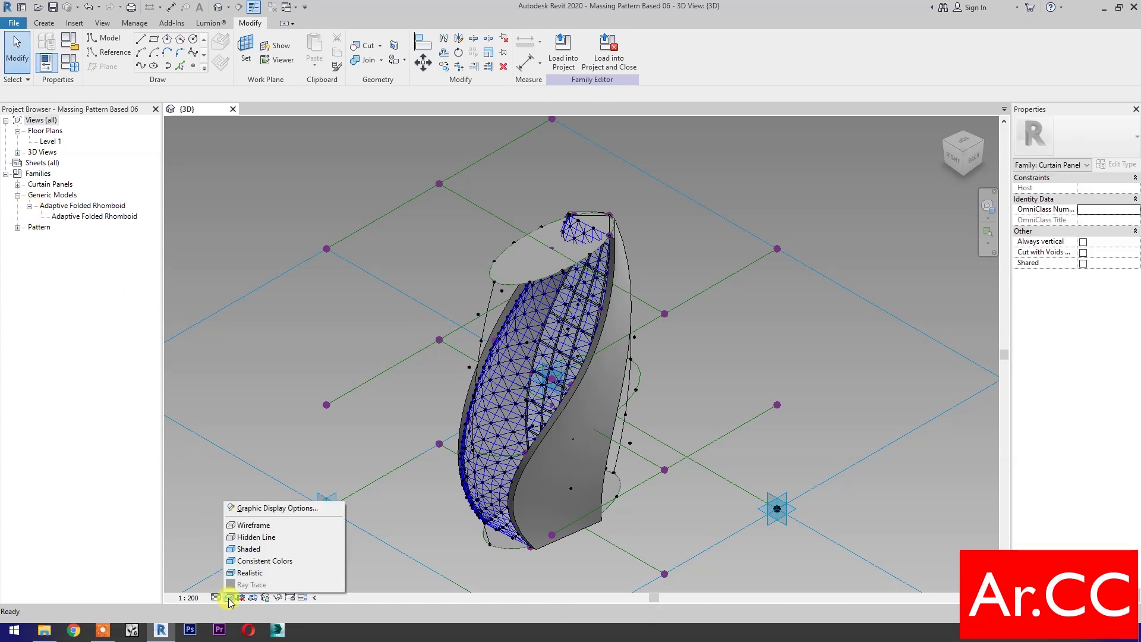
click(250, 573)
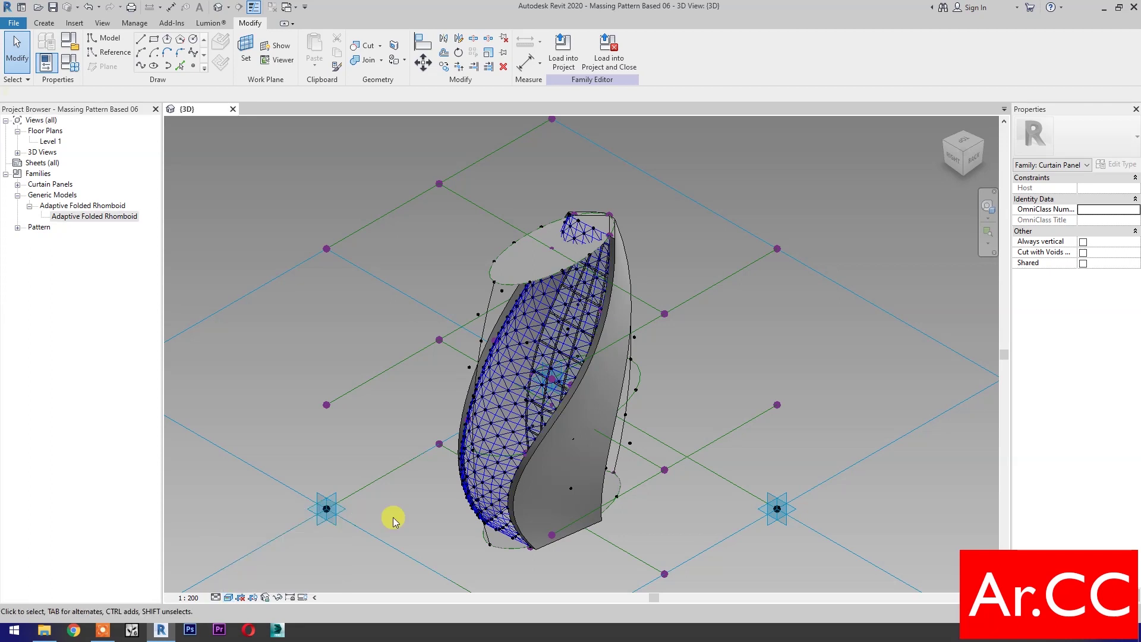
scroll(395, 517, down, 2)
Step: Draw a diagonal spline through the left and lower reference points of the mass
middle_drag(395, 517, 422, 476)
scroll(423, 475, down, 1)
scroll(422, 474, down, 1)
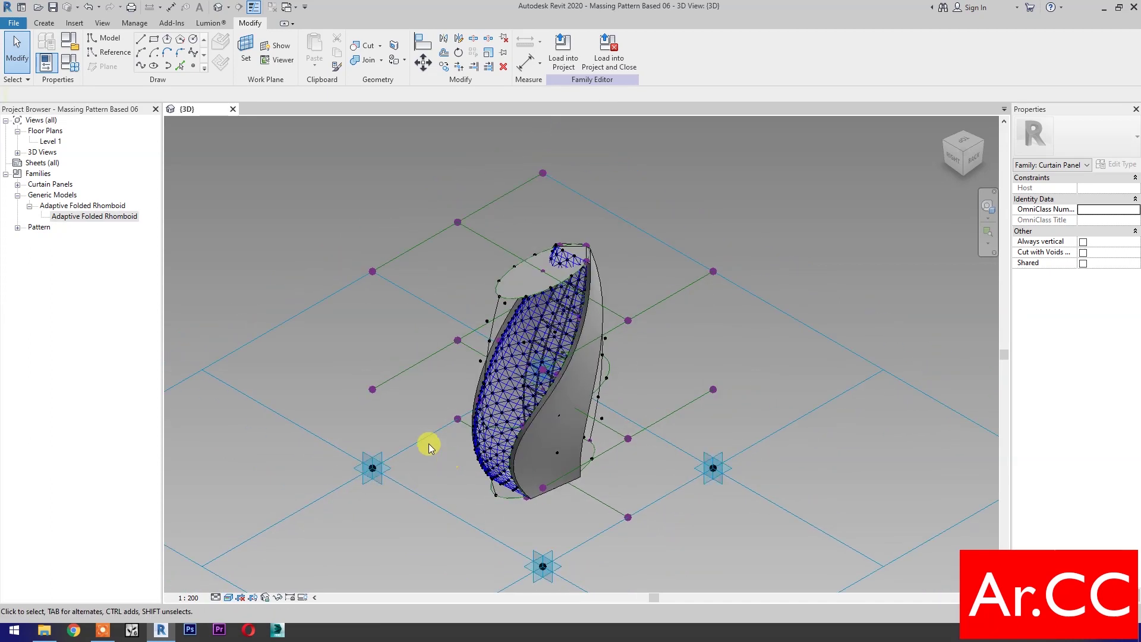
drag(351, 244, 384, 314)
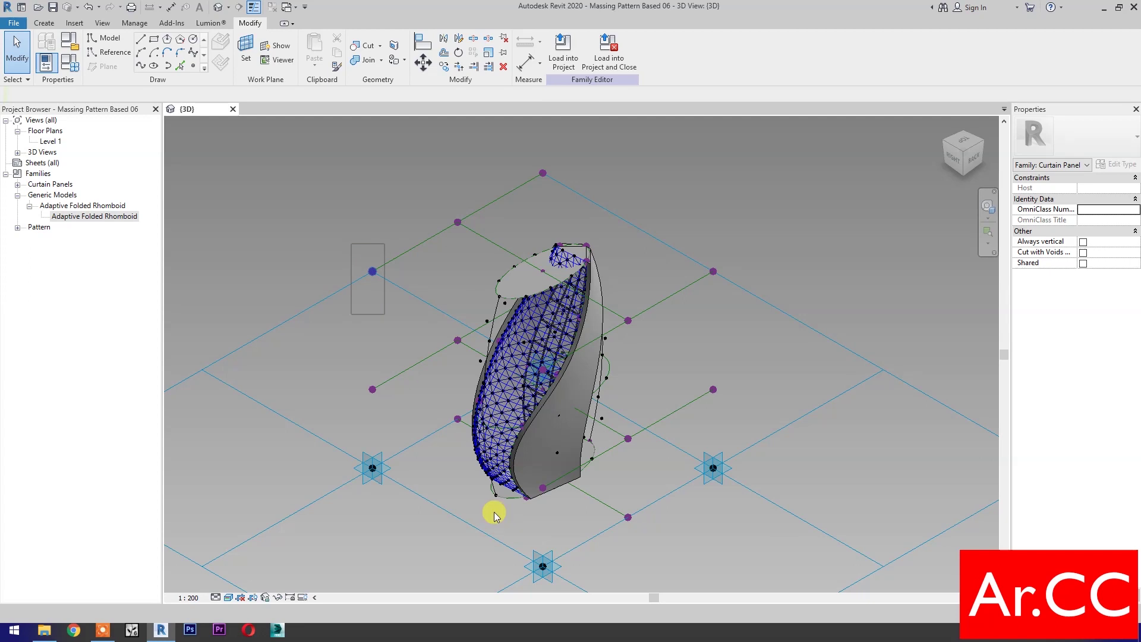
ctrl+drag(511, 523, 574, 595)
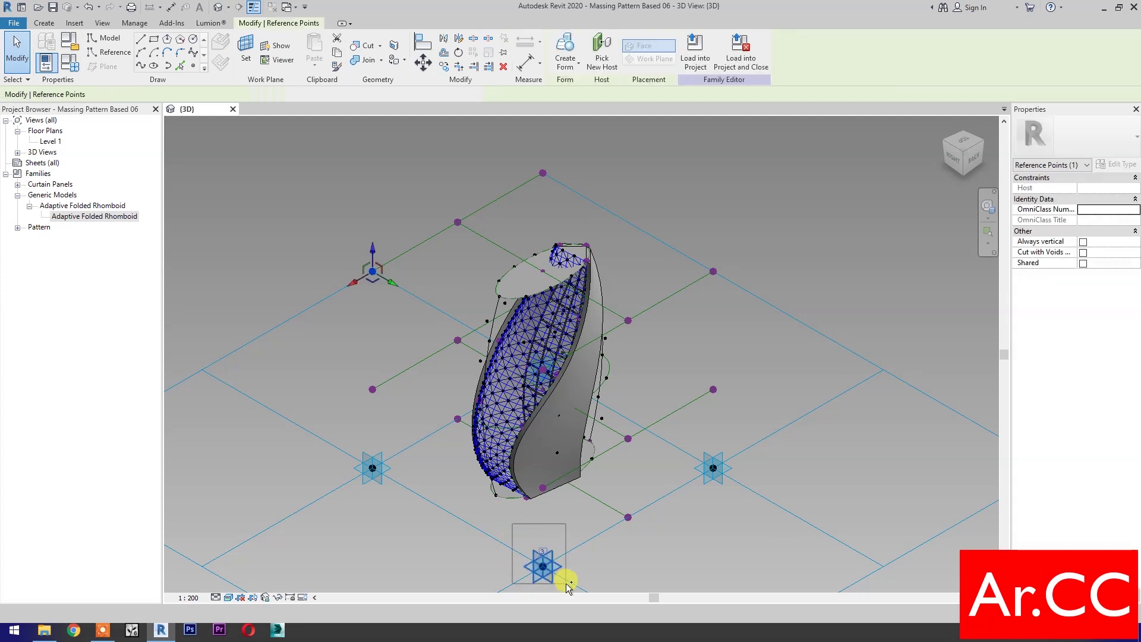
click(138, 68)
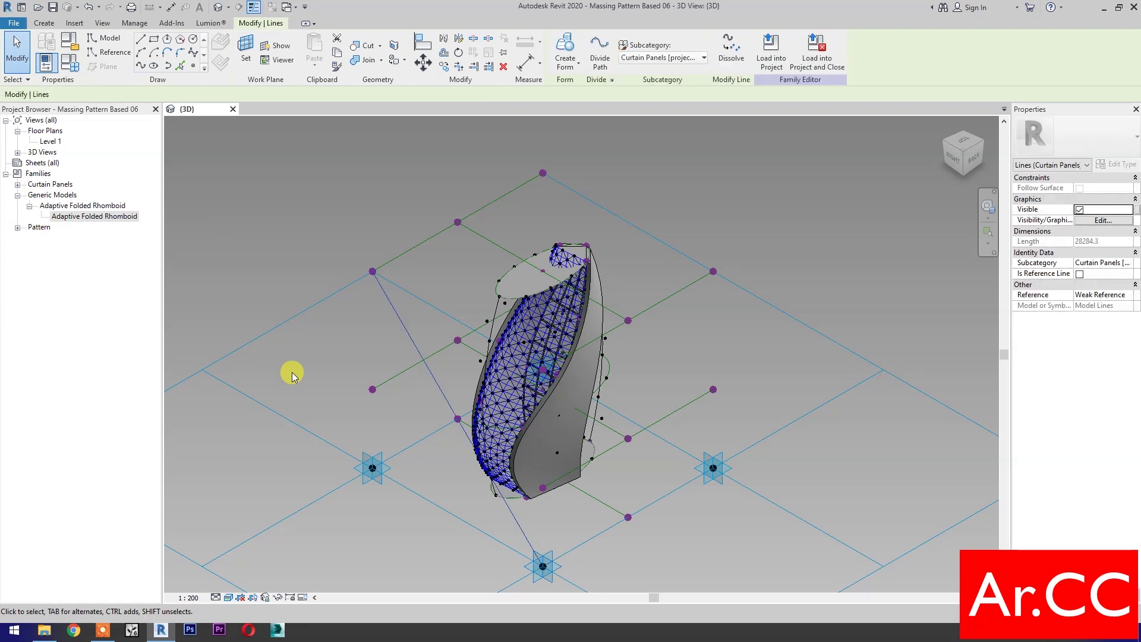
Step: Make the diagonal a reference line and host a reference point on it at 0.604235
click(1079, 274)
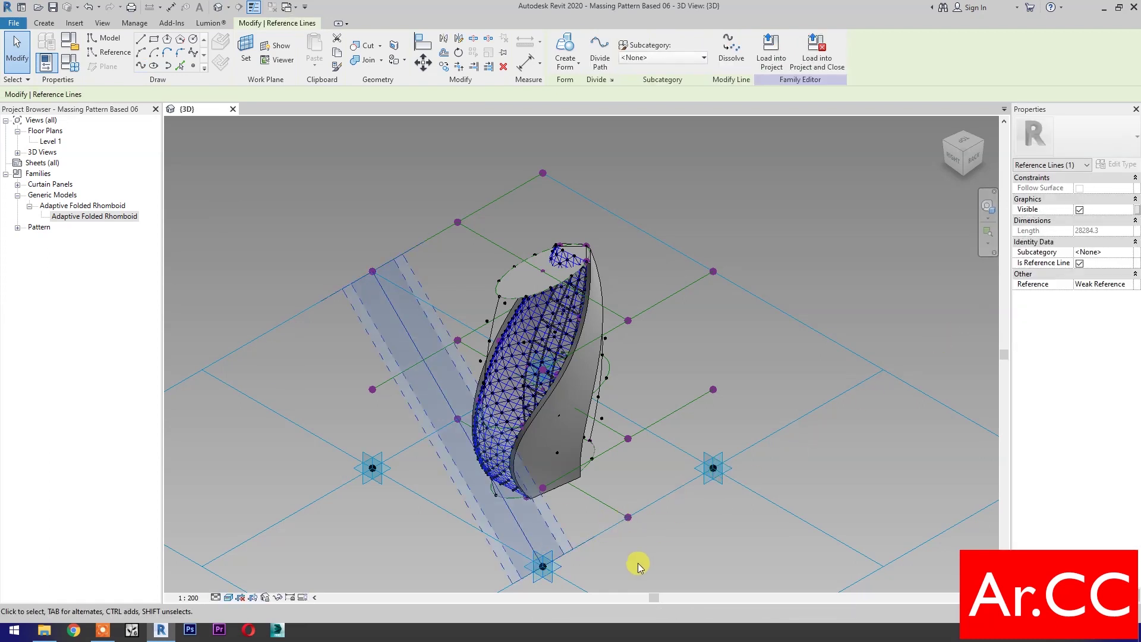
click(194, 65)
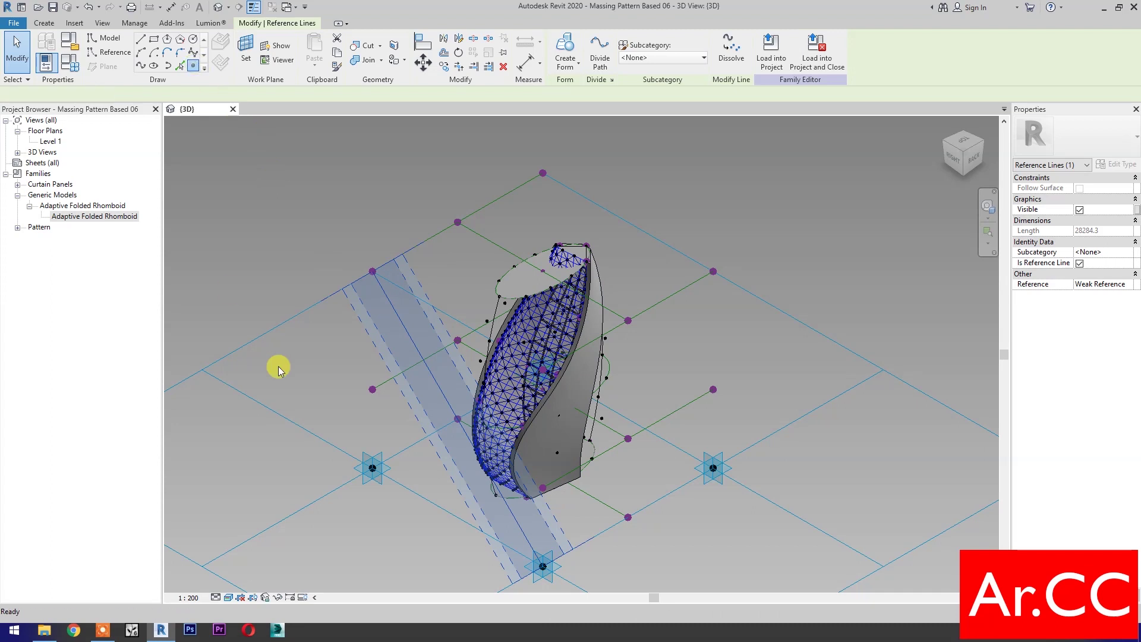
click(435, 389)
click(439, 388)
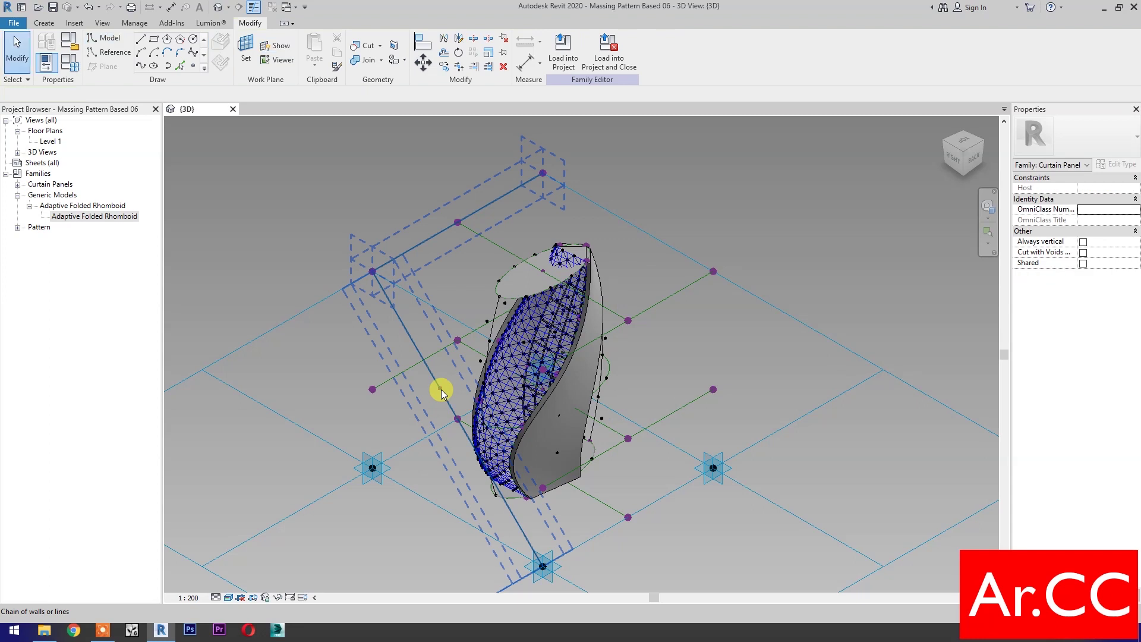
key(Escape)
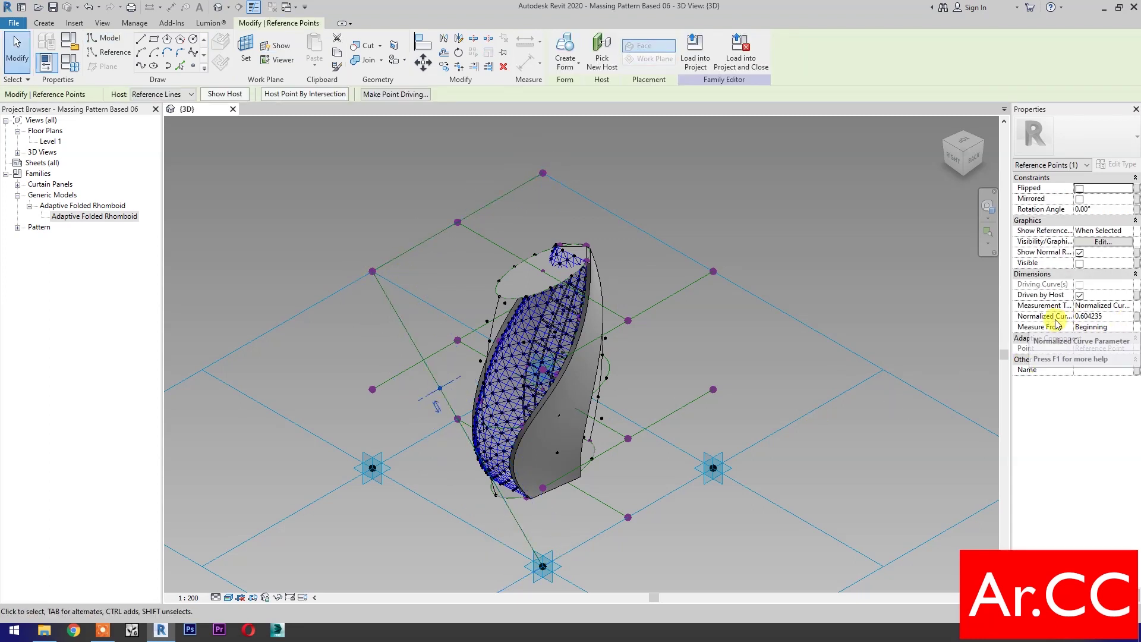
Step: Associate the point's Normalized Curve Parameter with a new instance parameter named Attractor NCP
click(1137, 317)
click(706, 441)
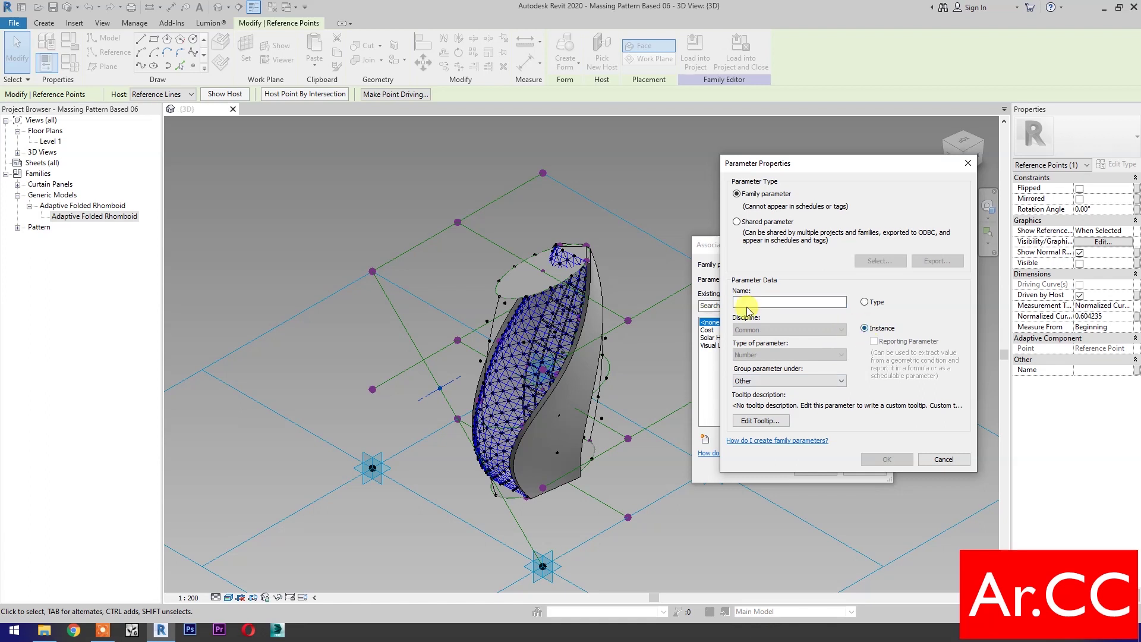
text(Attractor NCP)
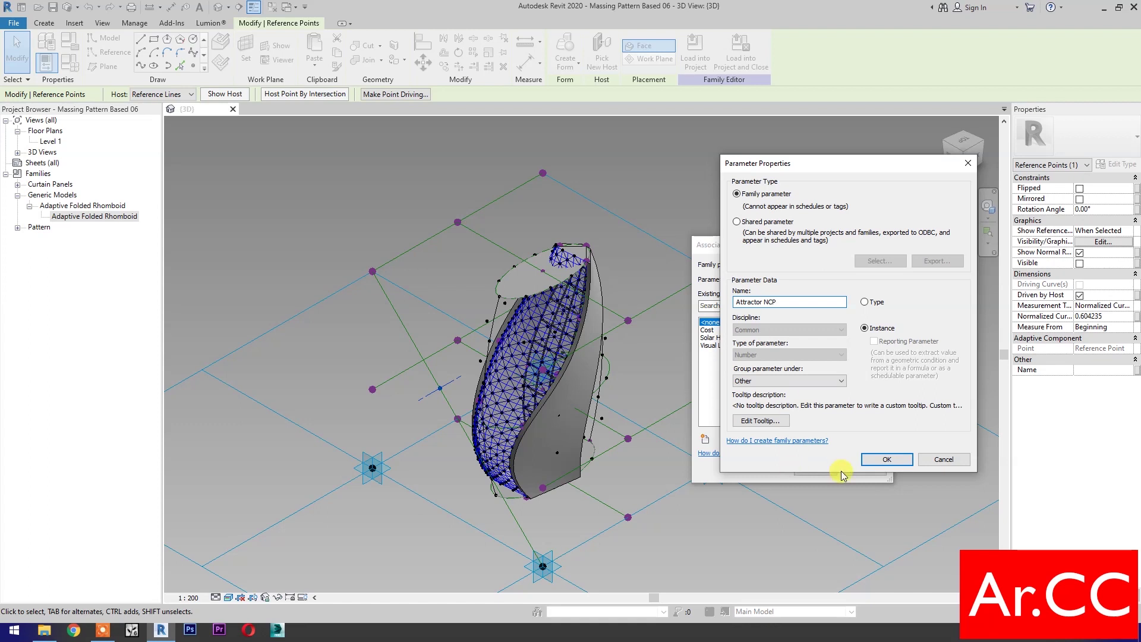
click(878, 459)
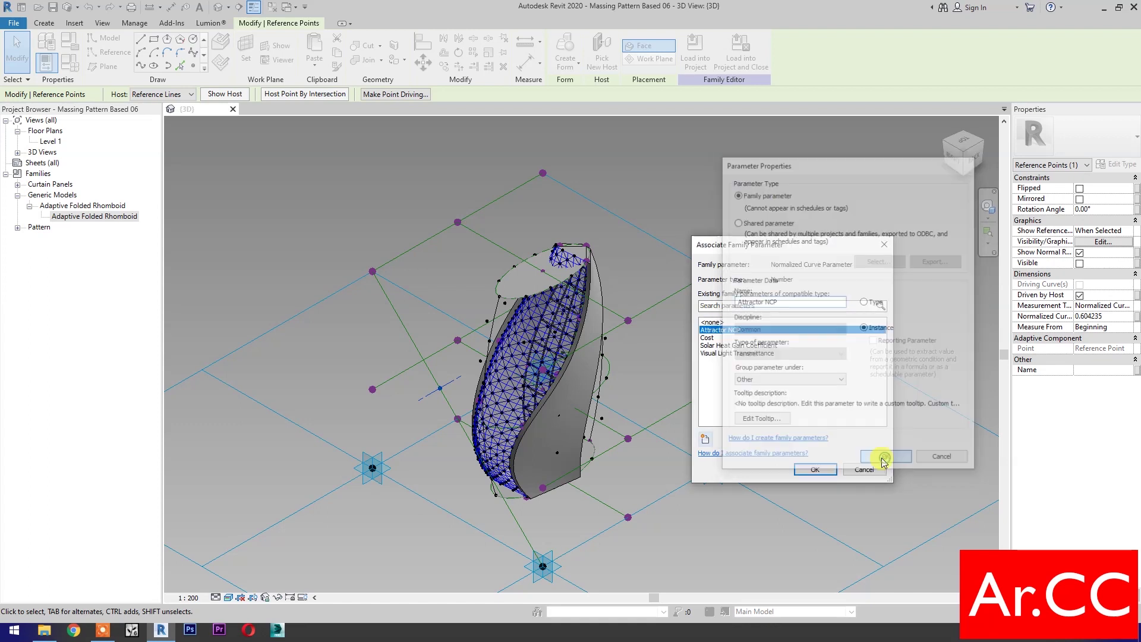
click(815, 470)
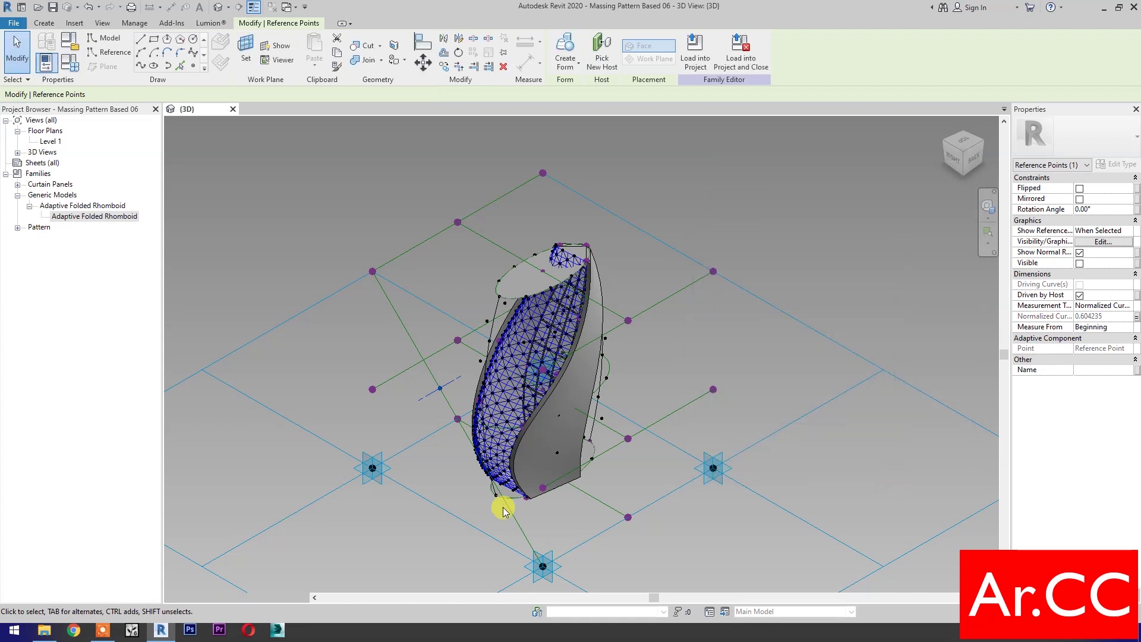
click(494, 502)
scroll(440, 451, up, 6)
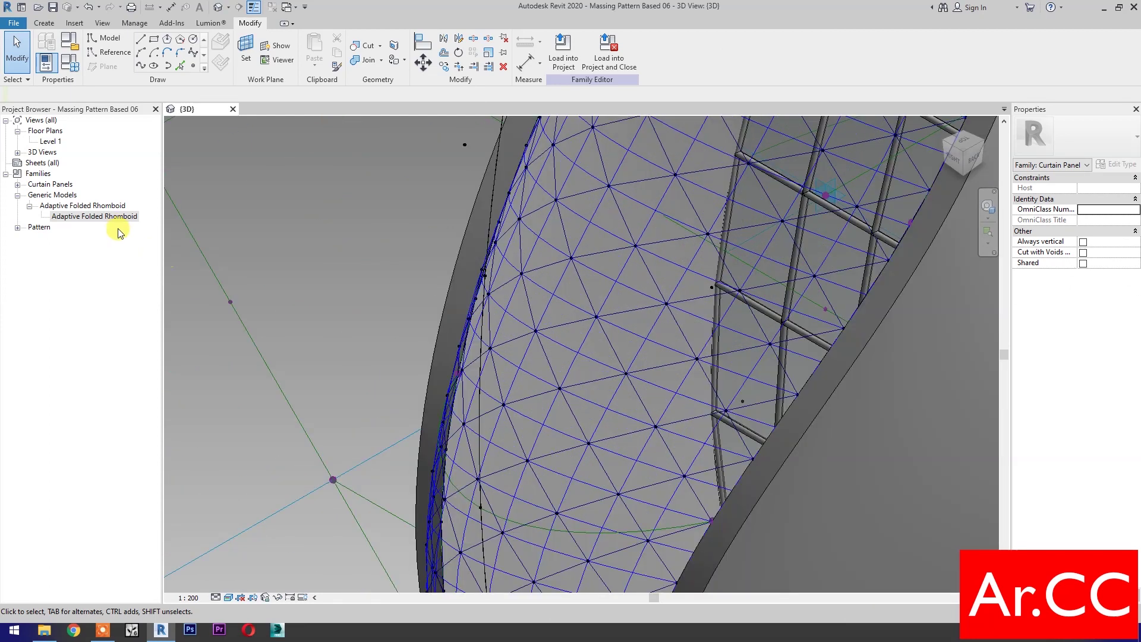
Step: Place an Adaptive Folded Rhomboid panel on two surface nodes with its last point on the attractor
click(115, 217)
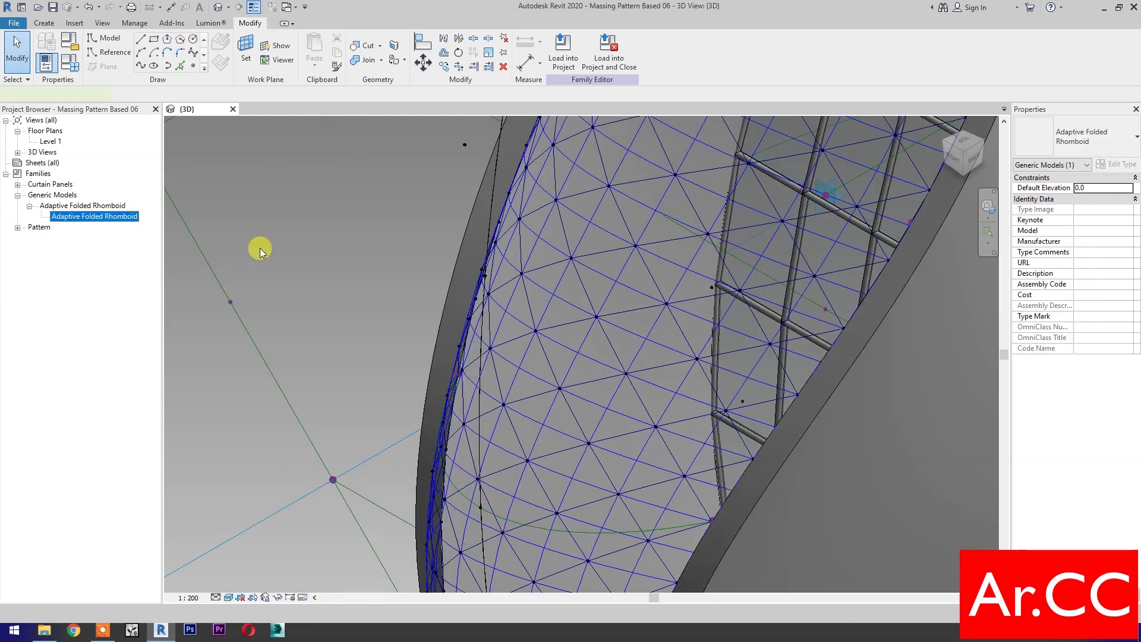
drag(259, 249, 252, 242)
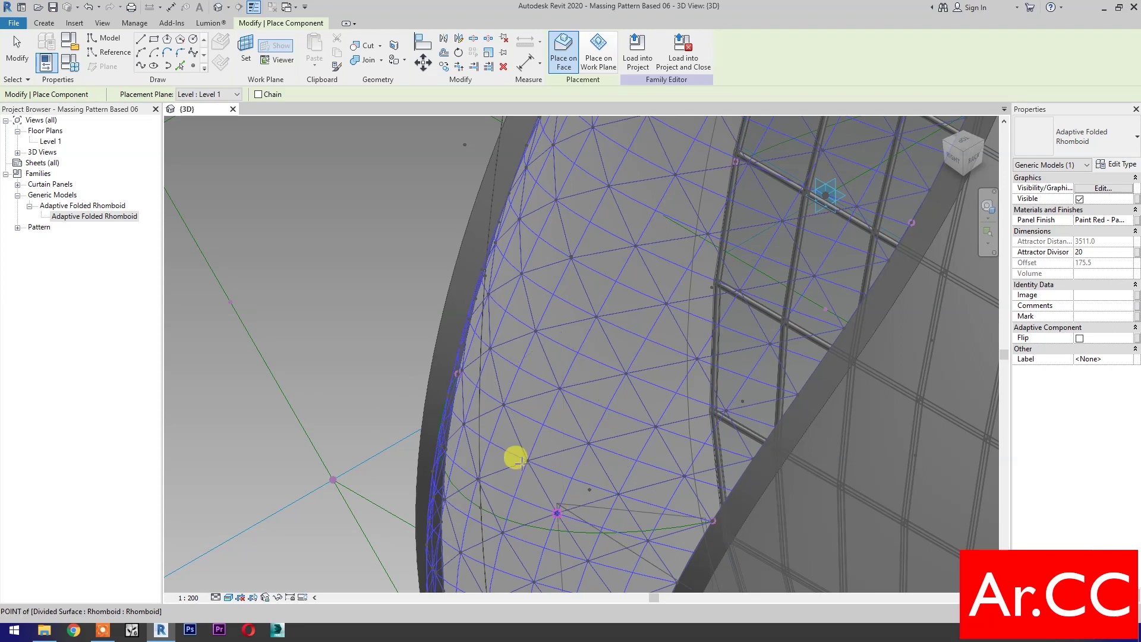
click(580, 440)
click(616, 492)
click(229, 300)
key(Escape)
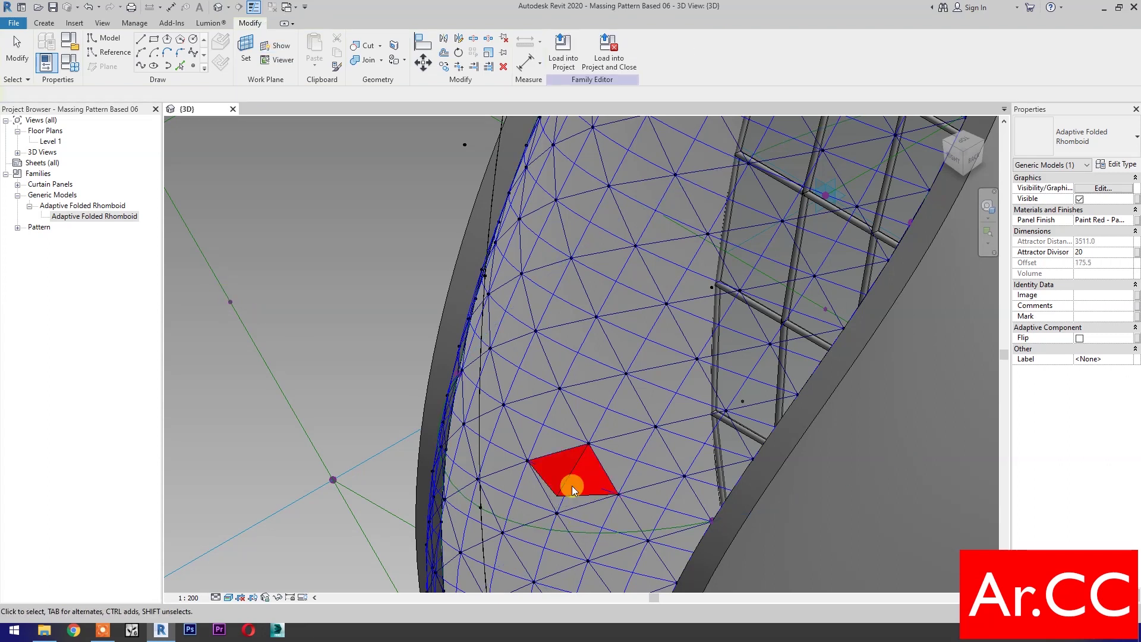
key(Escape)
click(563, 480)
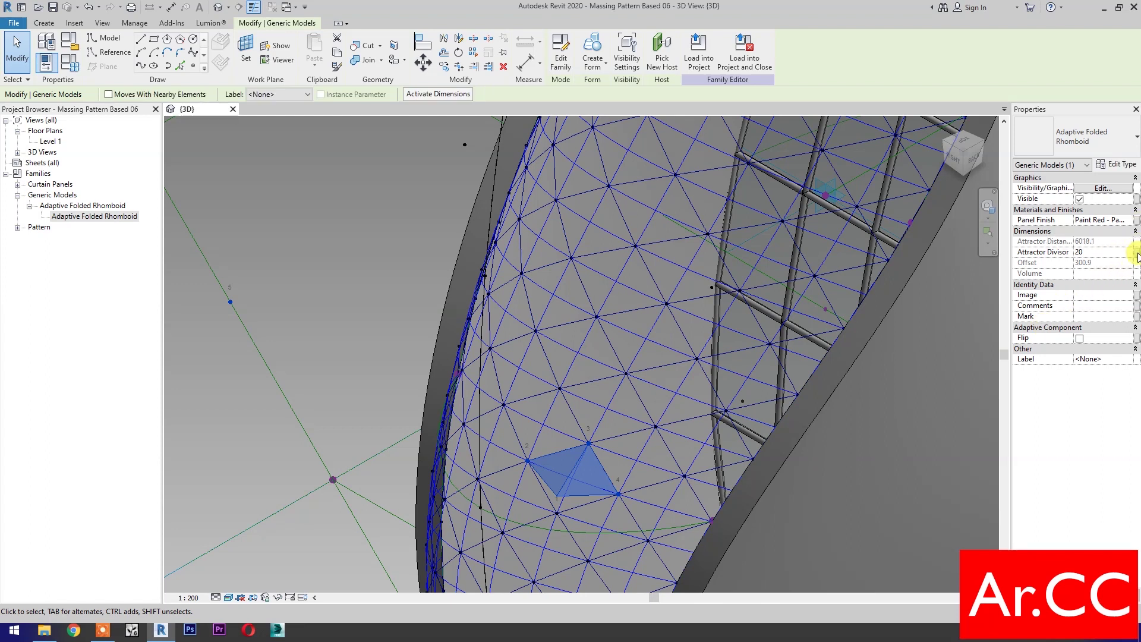
Step: Tie the panel's Attractor Divisor (20) to a new instance parameter named Attractor Divisor
click(1136, 252)
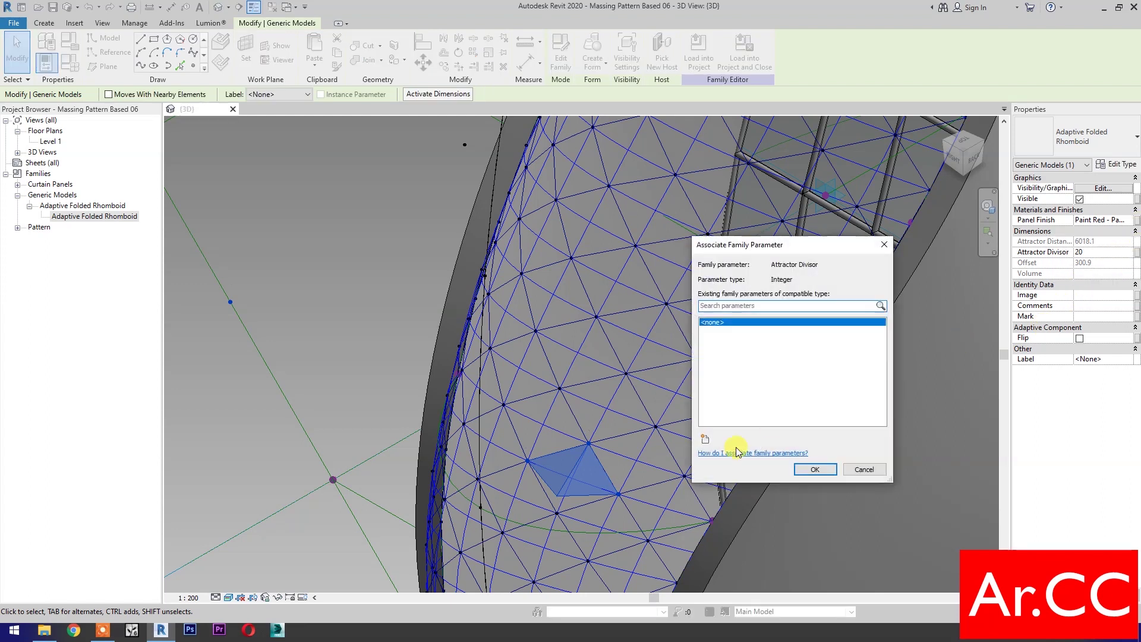
click(705, 440)
click(865, 328)
text(Attractor Divisor)
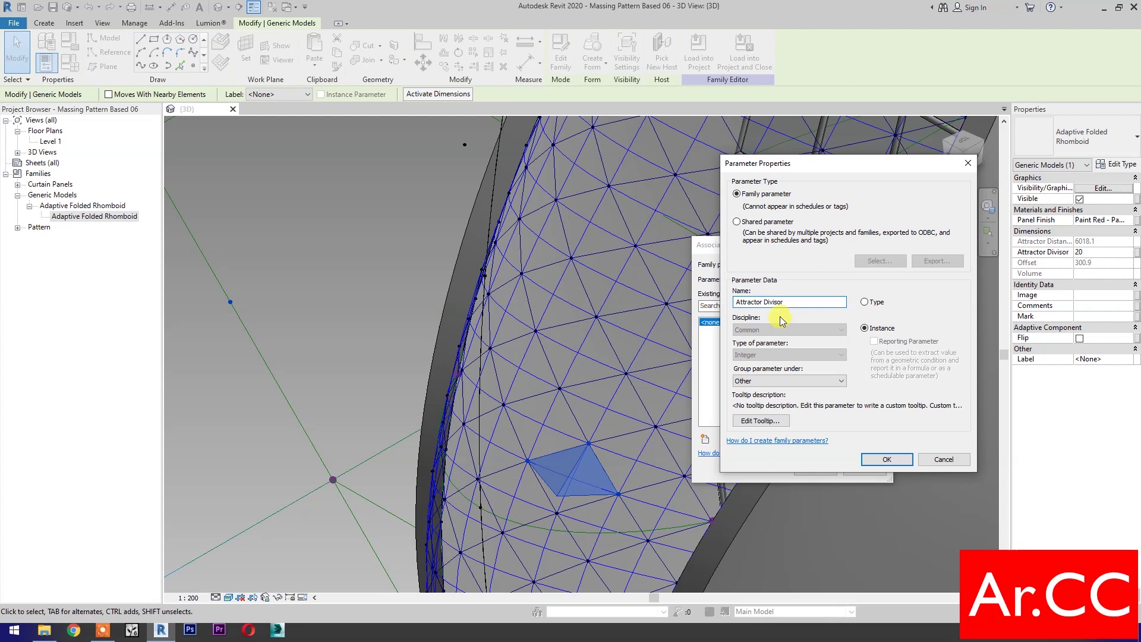
click(869, 458)
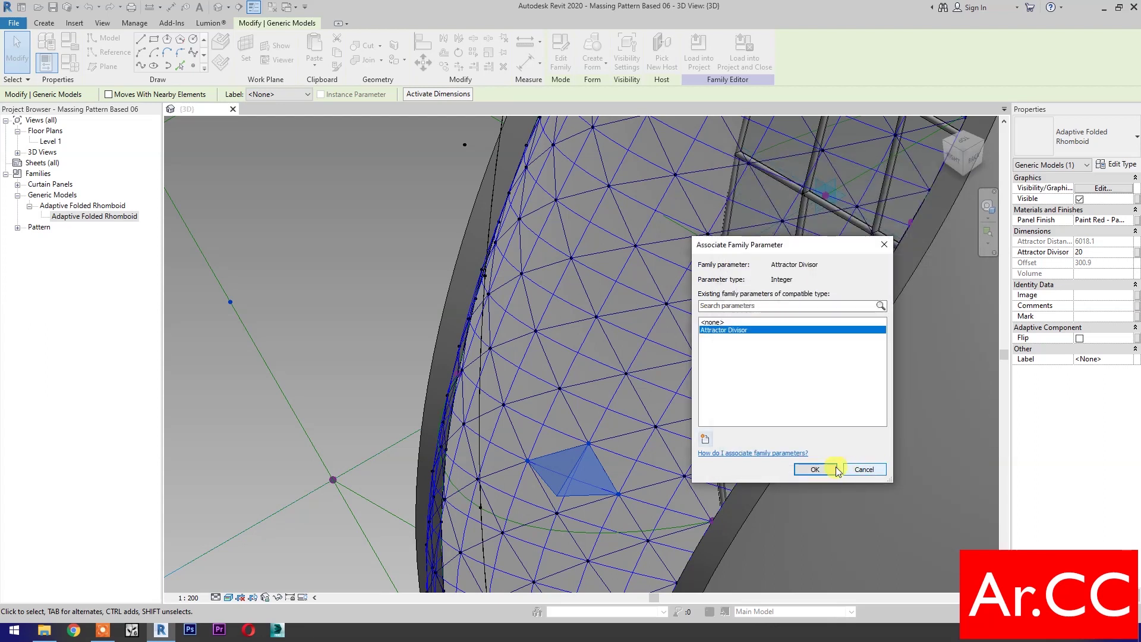
click(812, 470)
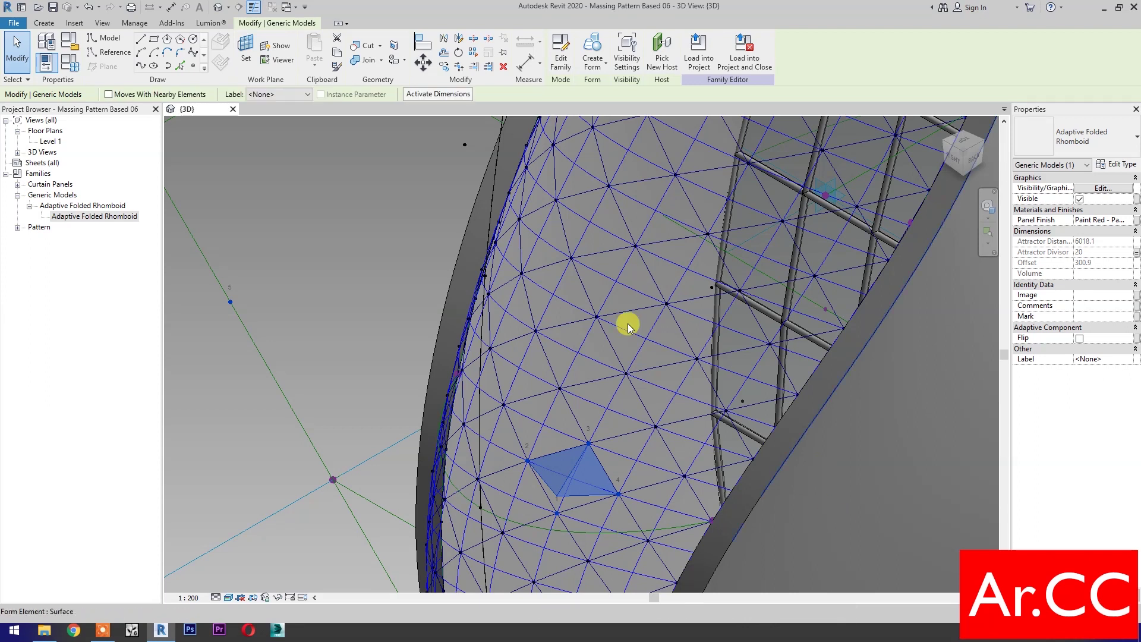
Step: Repeat the red rhomboid panel across the whole divided surface
click(475, 52)
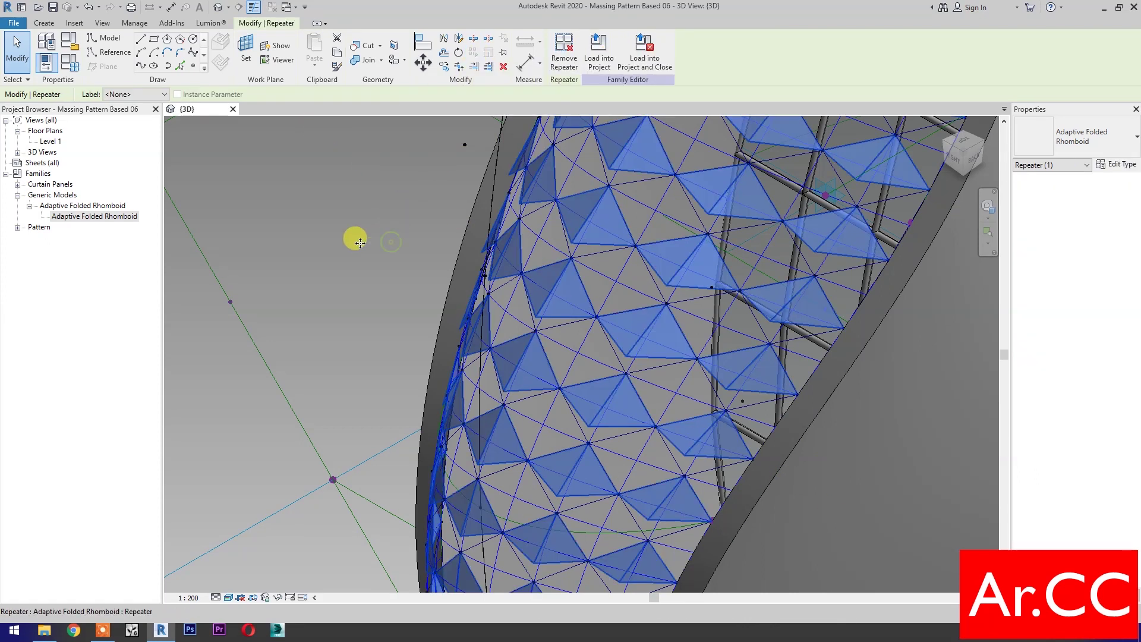
drag(110, 219, 337, 302)
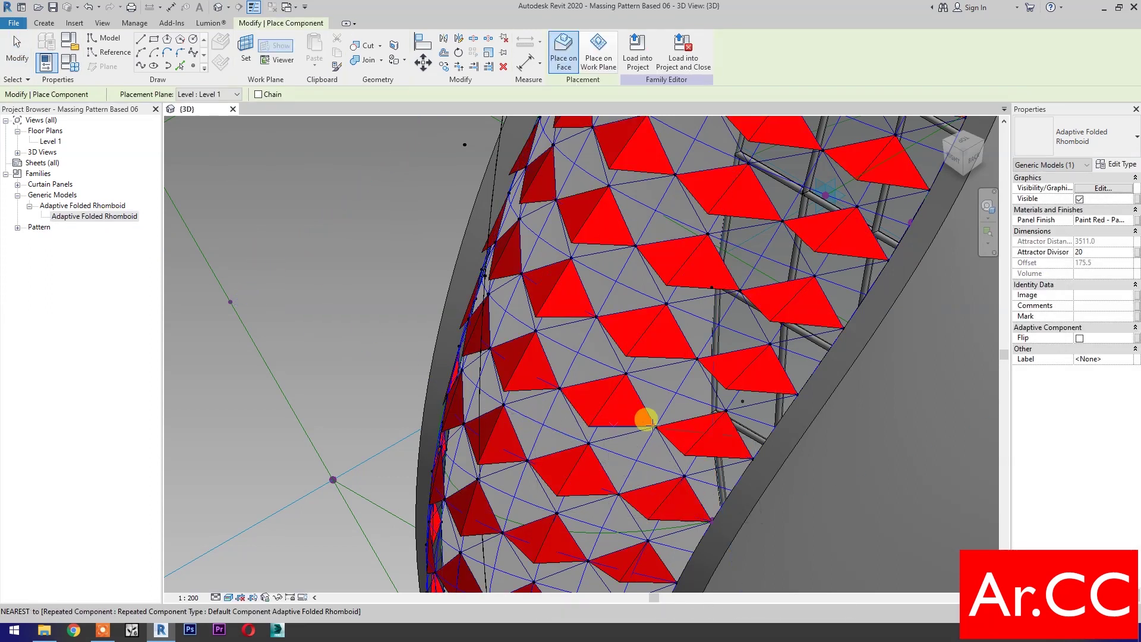
click(693, 357)
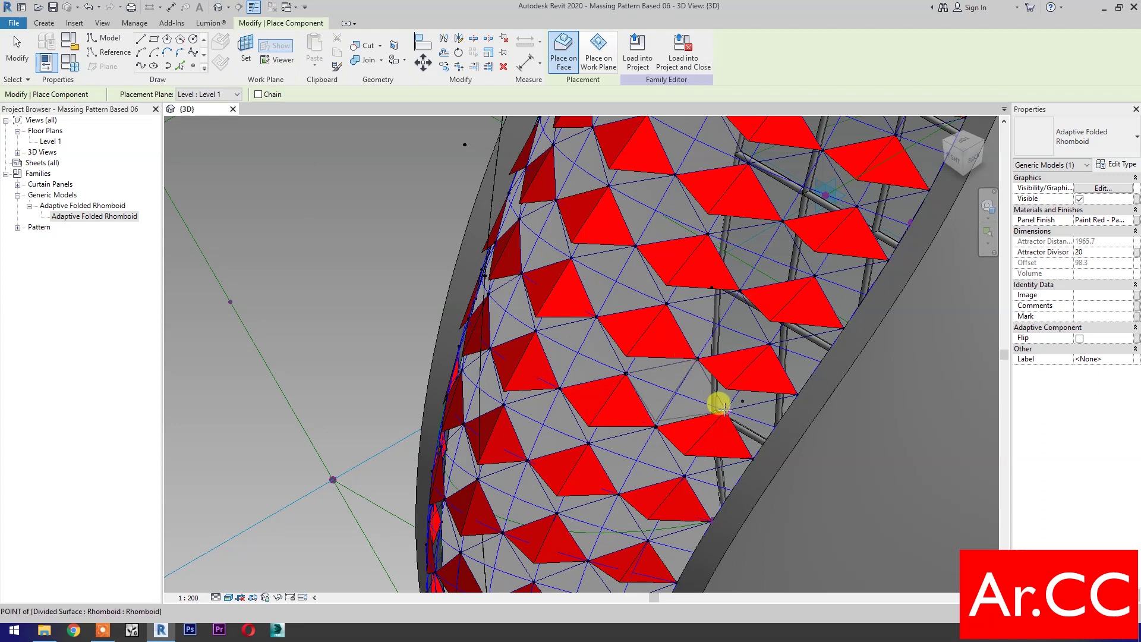
click(231, 302)
click(662, 395)
key(Escape)
key(Escape)
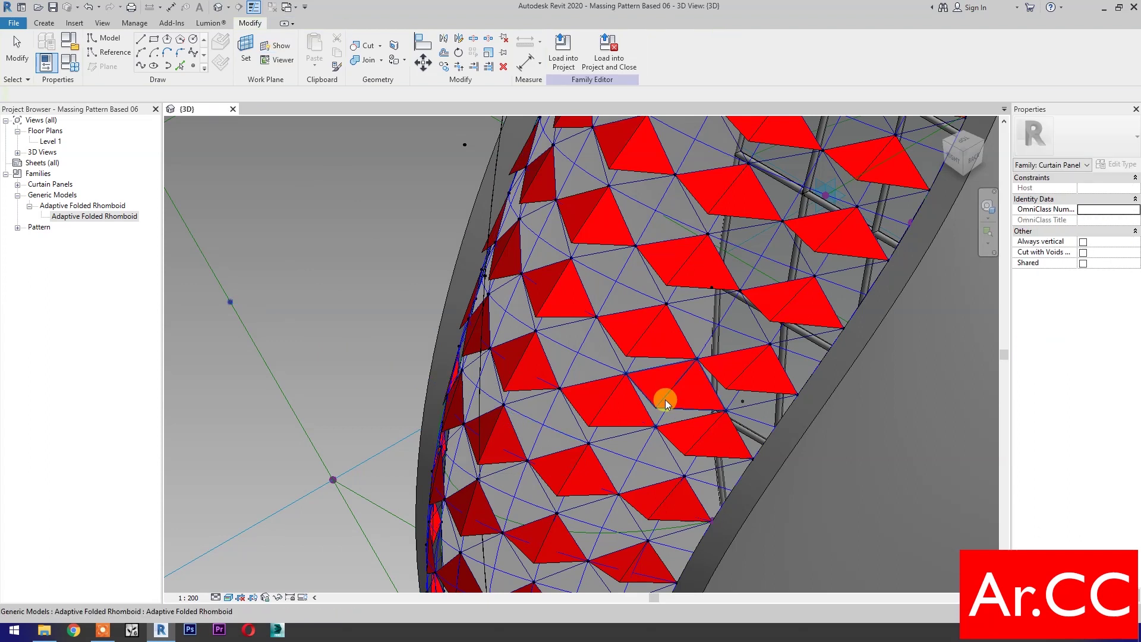
Step: Associate a repeated panel's Attractor Divisor with the Attractor Divisor family parameter
click(665, 402)
click(1136, 253)
click(770, 330)
click(814, 470)
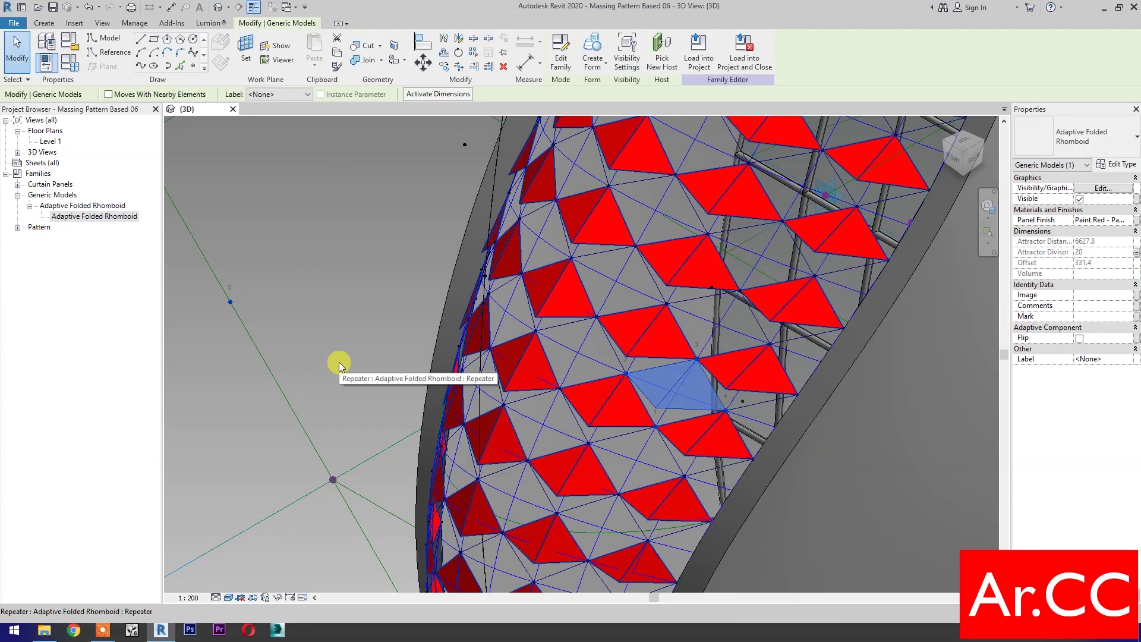
click(392, 305)
Step: View the tower straight on from the Right ViewCube face, framing the whole facade
scroll(395, 307, down, 2)
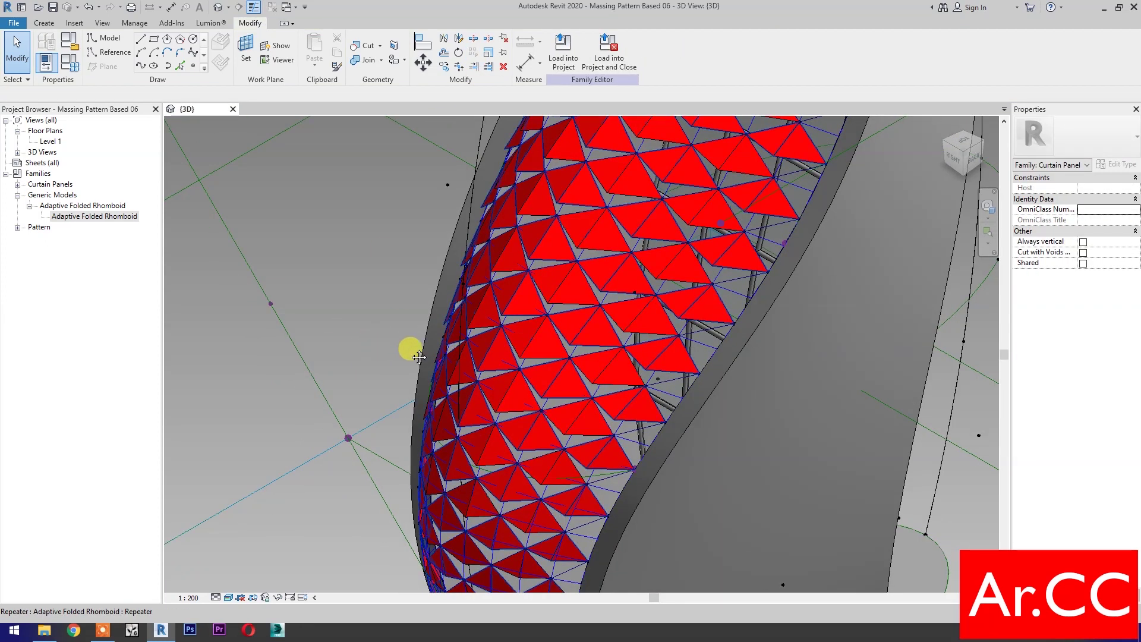
scroll(407, 350, up, 2)
click(952, 156)
scroll(566, 321, down, 3)
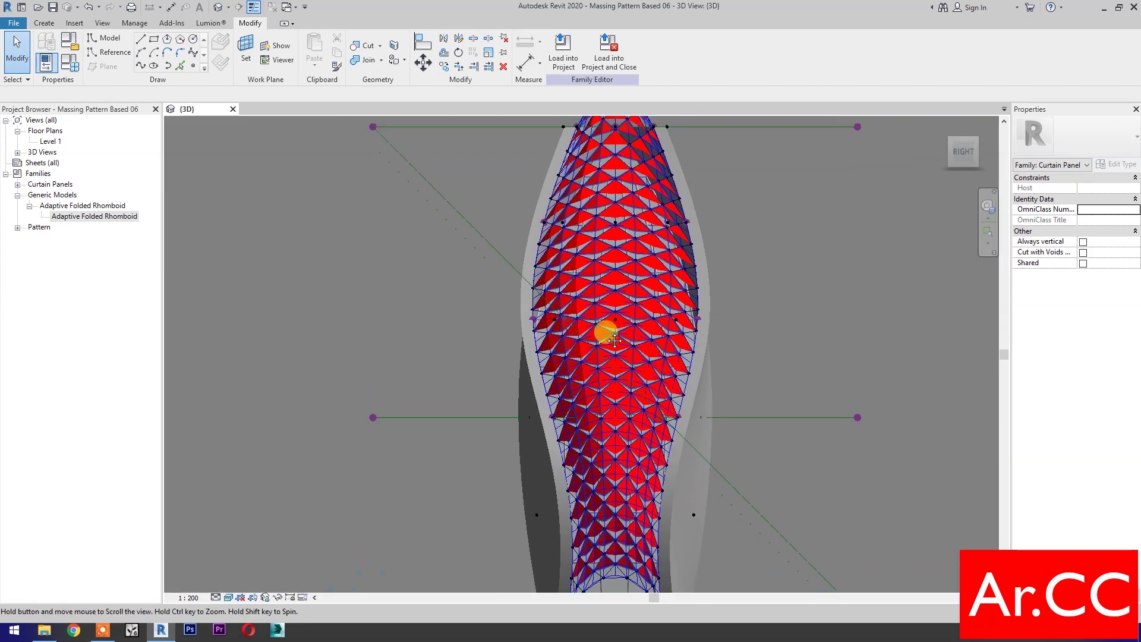
middle_drag(523, 377, 652, 396)
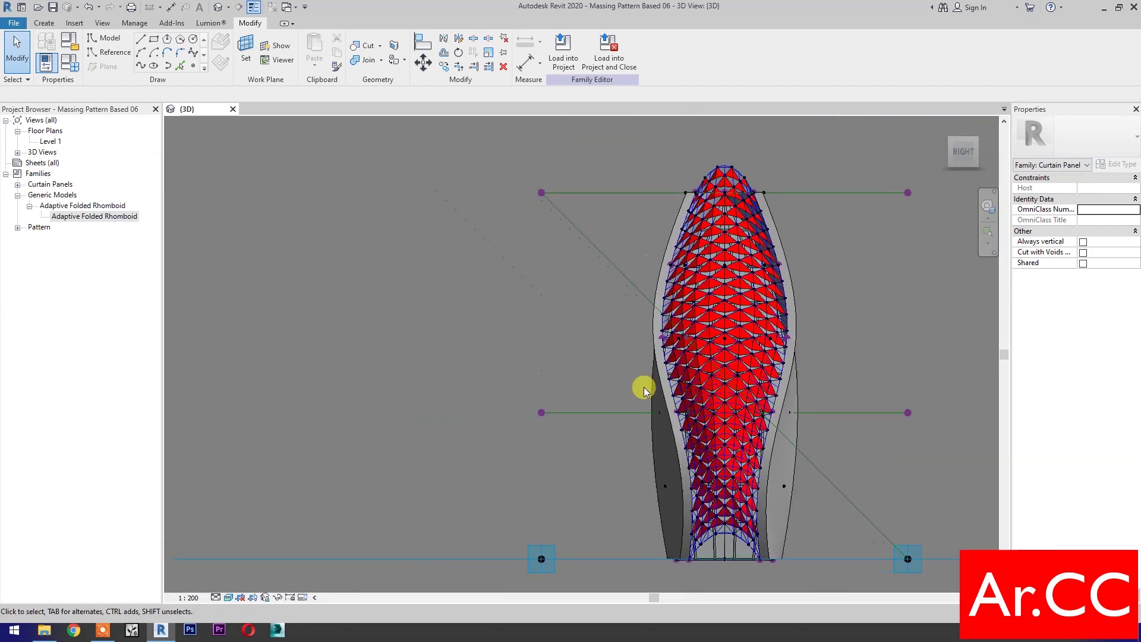
scroll(645, 387, up, 2)
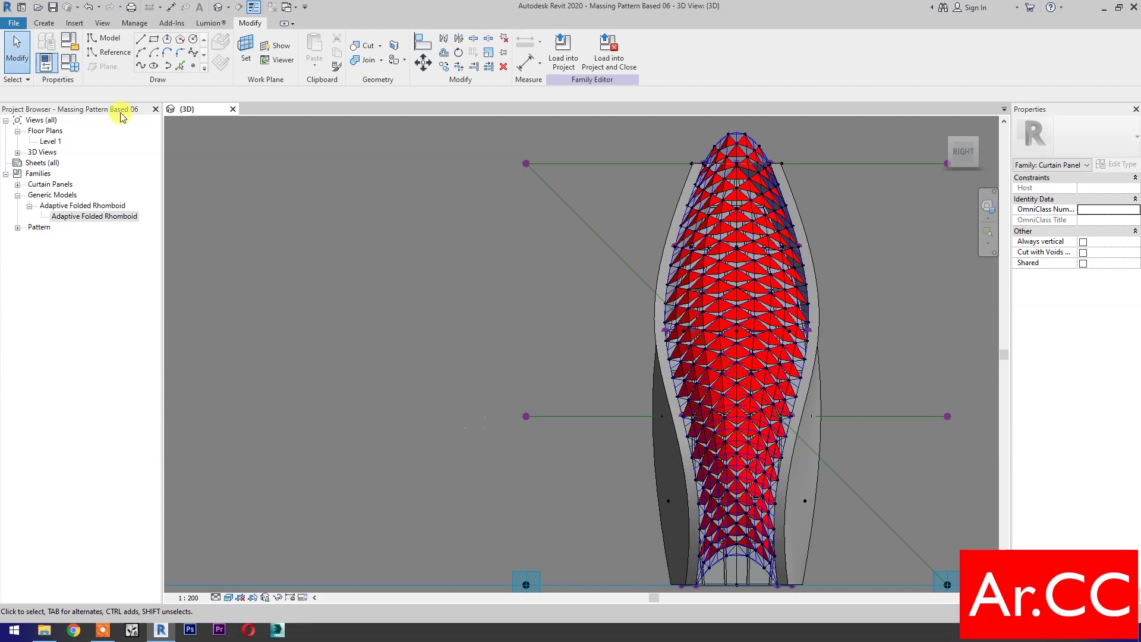
click(79, 67)
Step: Change Attractor NCP from 0.604235 to 0.9 and apply it to the panels
drag(223, 181, 329, 136)
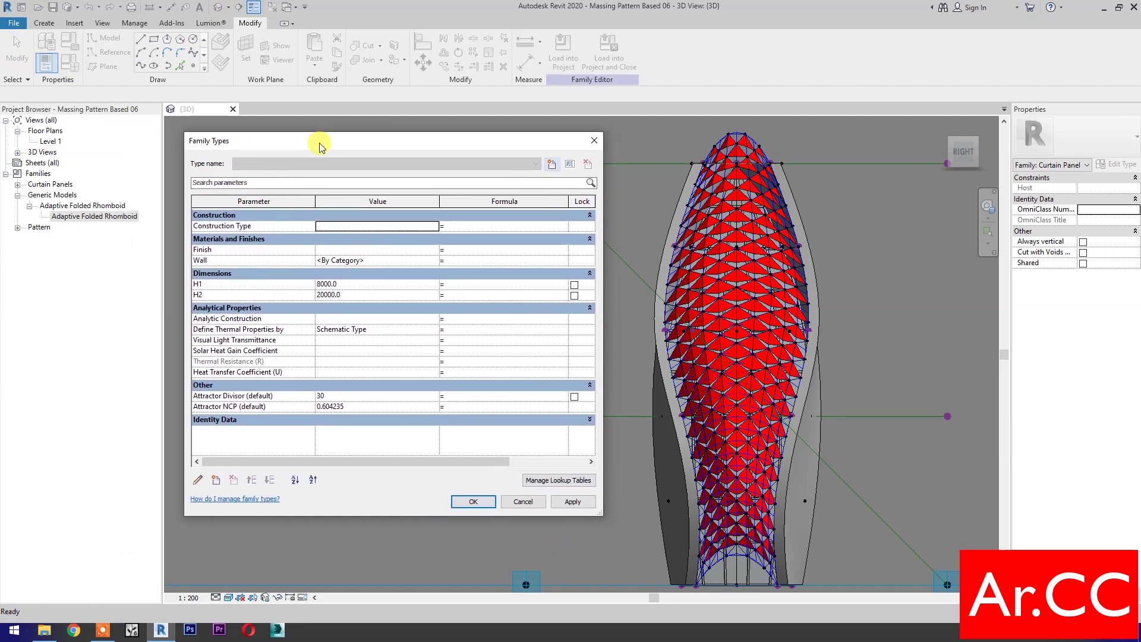
click(375, 406)
text(.9)
click(584, 504)
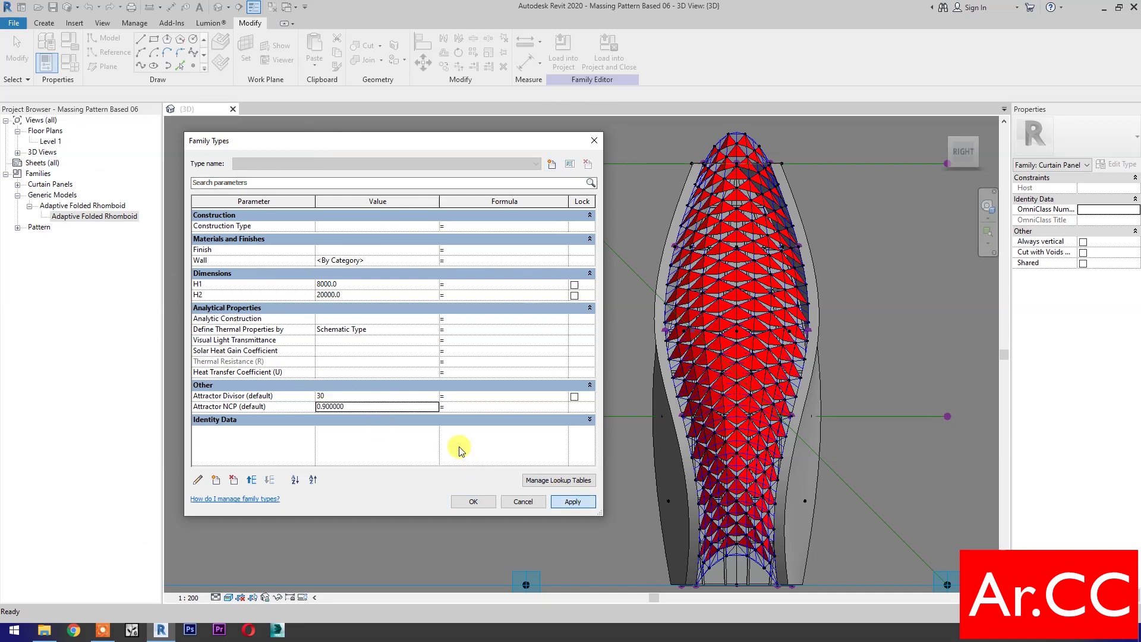